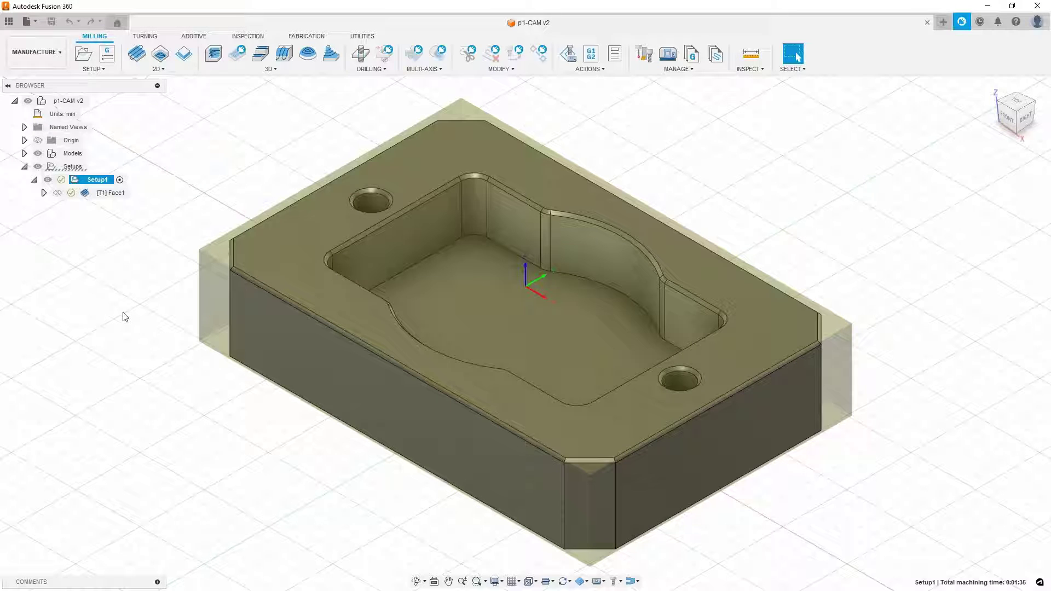
Start a new 2D Contour operation from the 2D milling menu
click(143, 313)
click(143, 316)
click(172, 71)
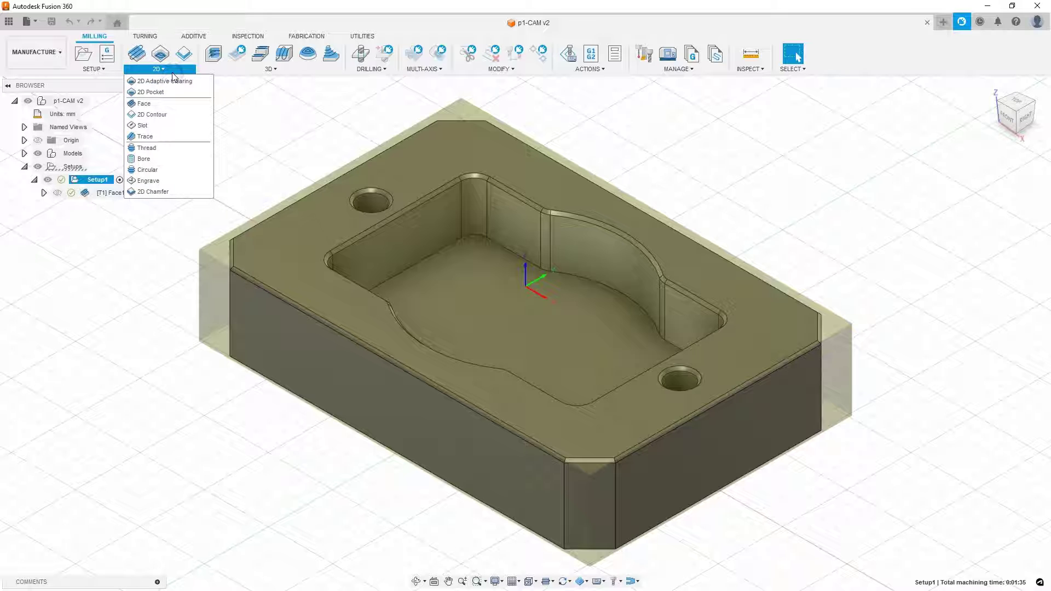
click(153, 114)
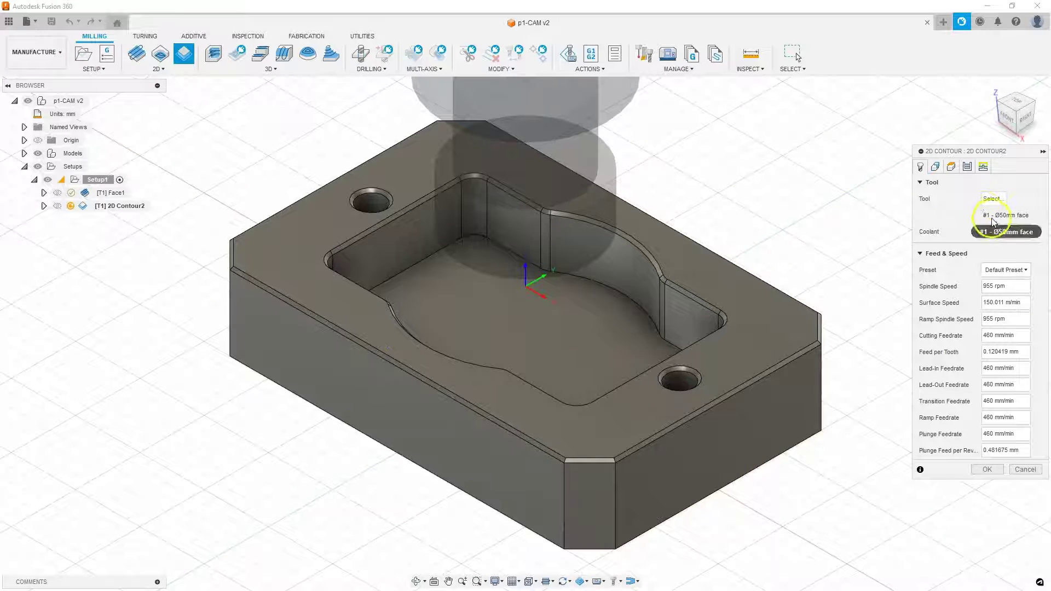
Pick the Ø16mm Flat Endmill from the Fusion 360 Library, filtered to flat end mills
click(993, 200)
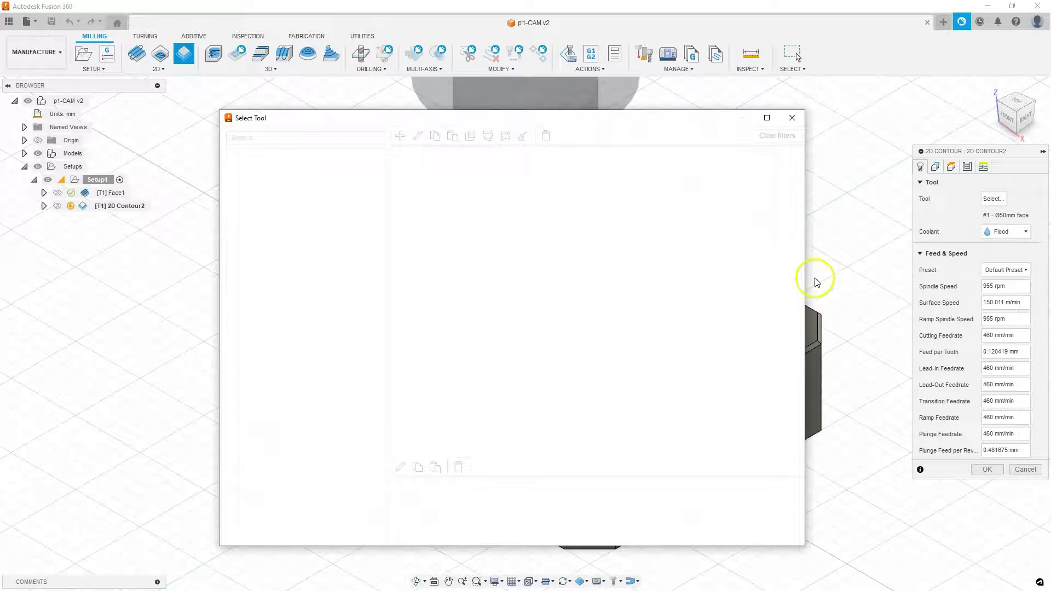
click(286, 249)
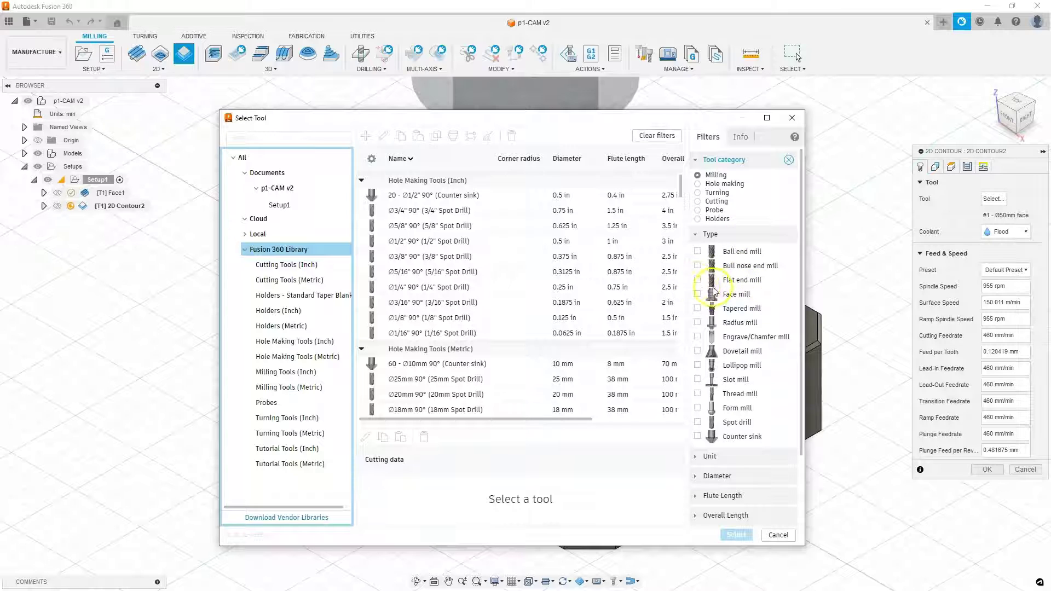
click(698, 281)
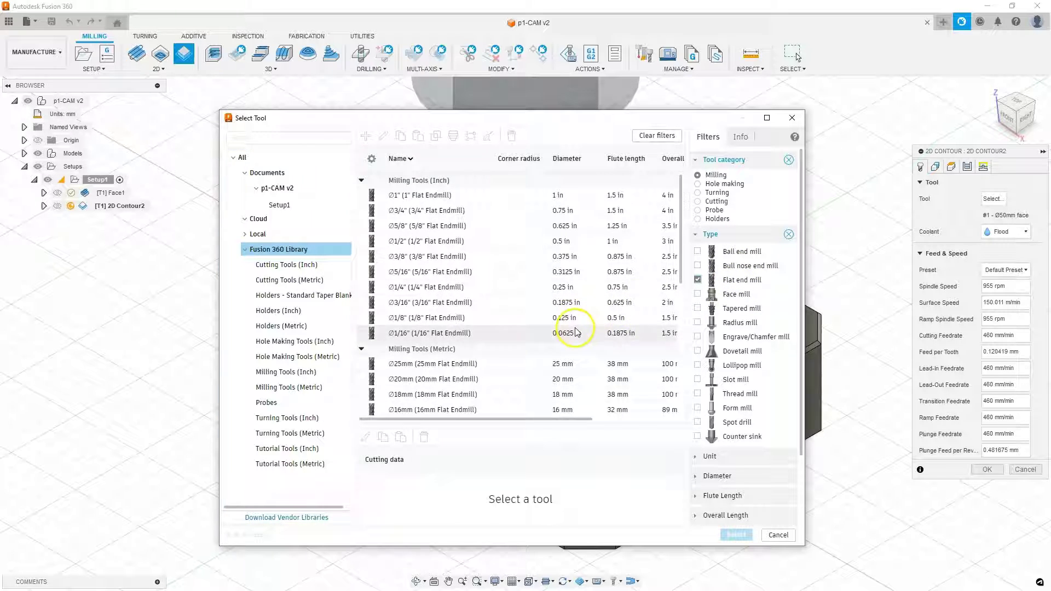
scroll(628, 331, down, 3)
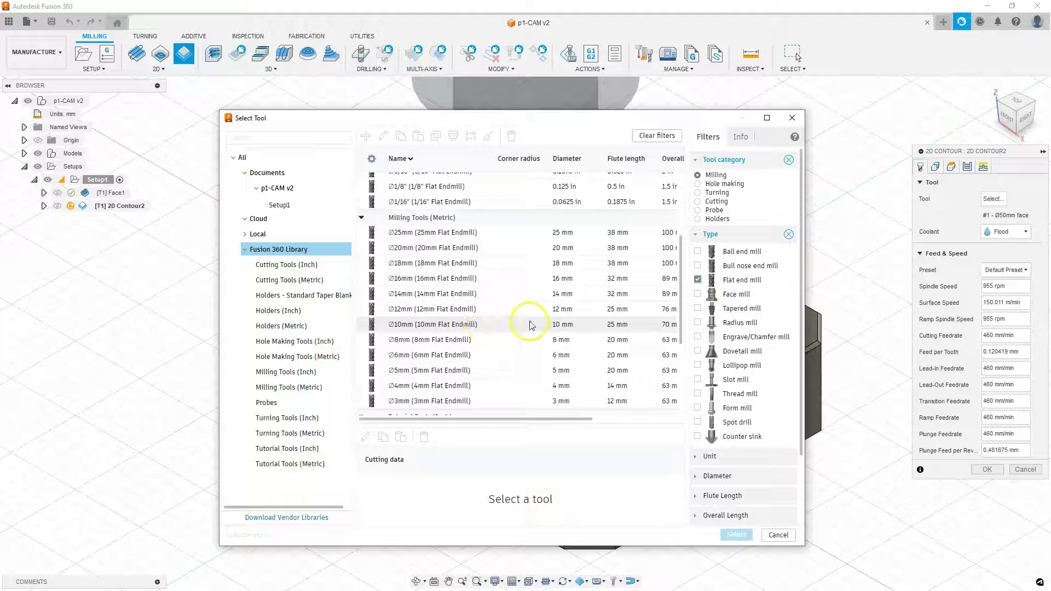
click(412, 279)
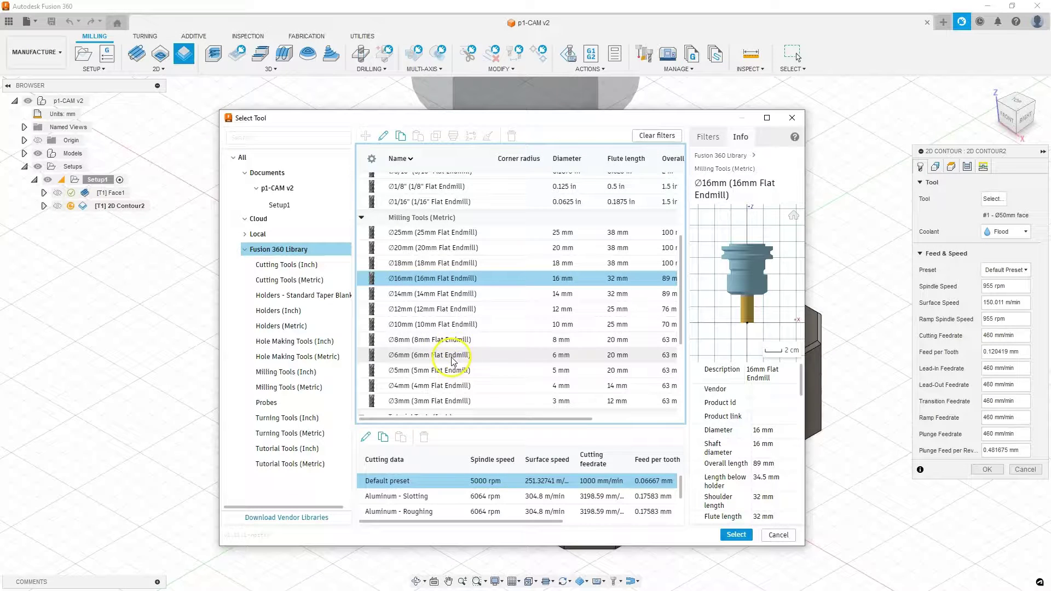
Review the 16 mm endmill's cutting data presets and keep the Default preset
scroll(420, 497, down, 6)
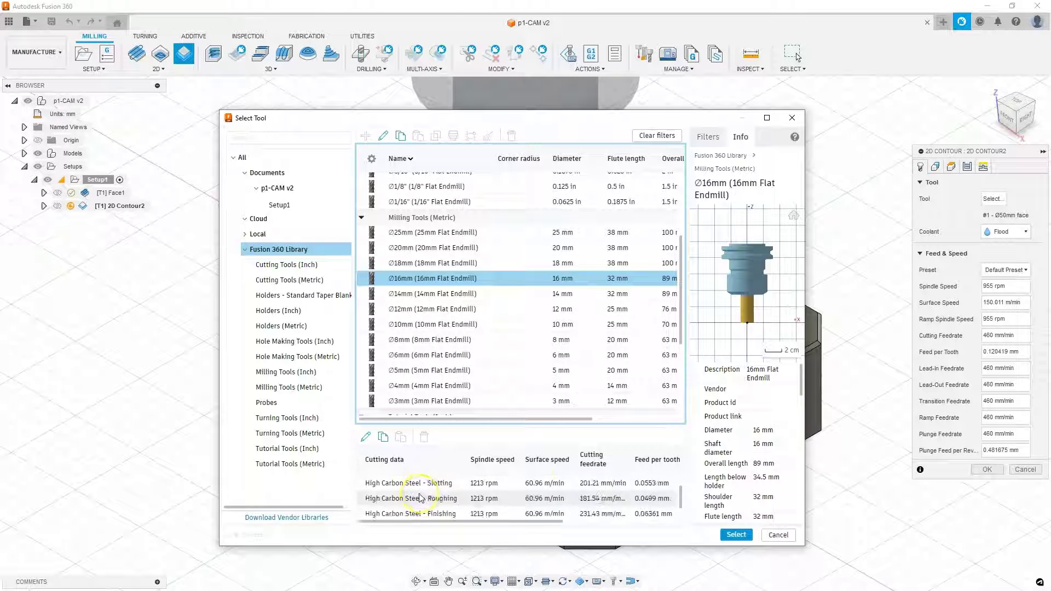
scroll(422, 496, up, 5)
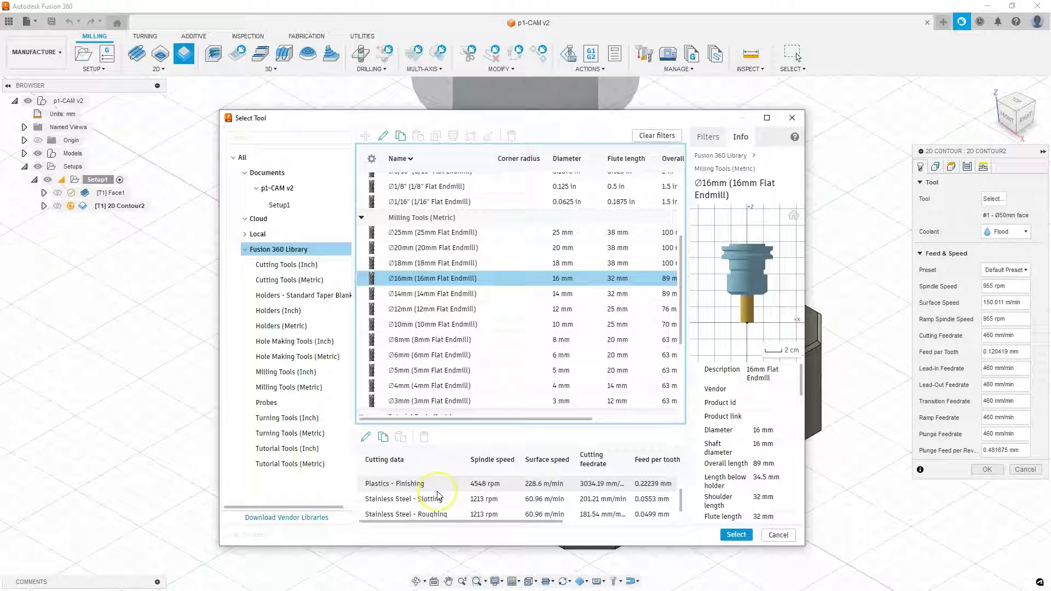
scroll(433, 493, up, 3)
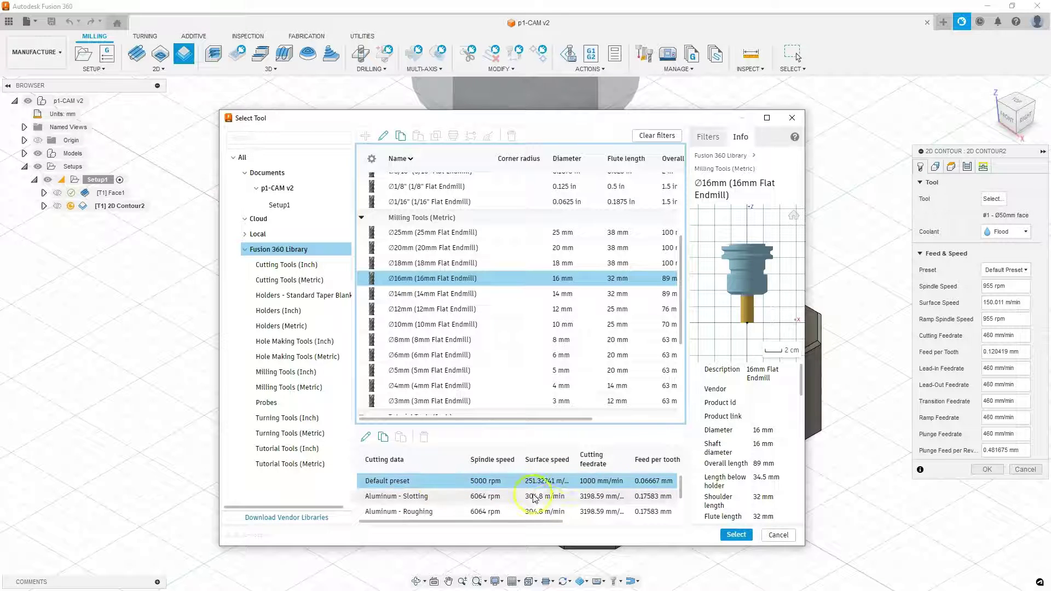
click(416, 481)
click(270, 267)
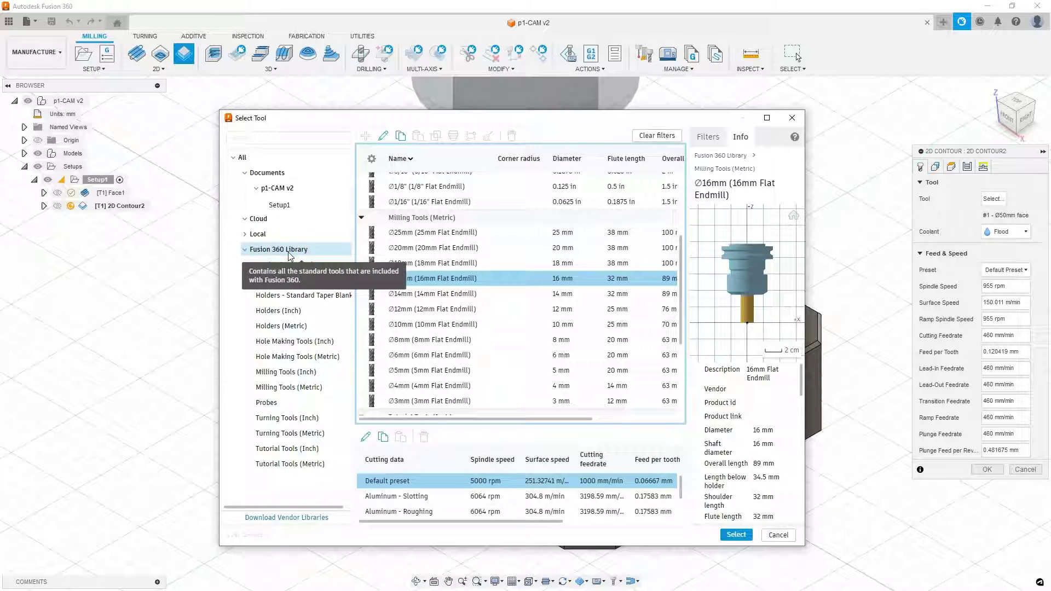
Reselect the Default preset and confirm the 16 mm flat endmill as tool #2
scroll(433, 482, down, 6)
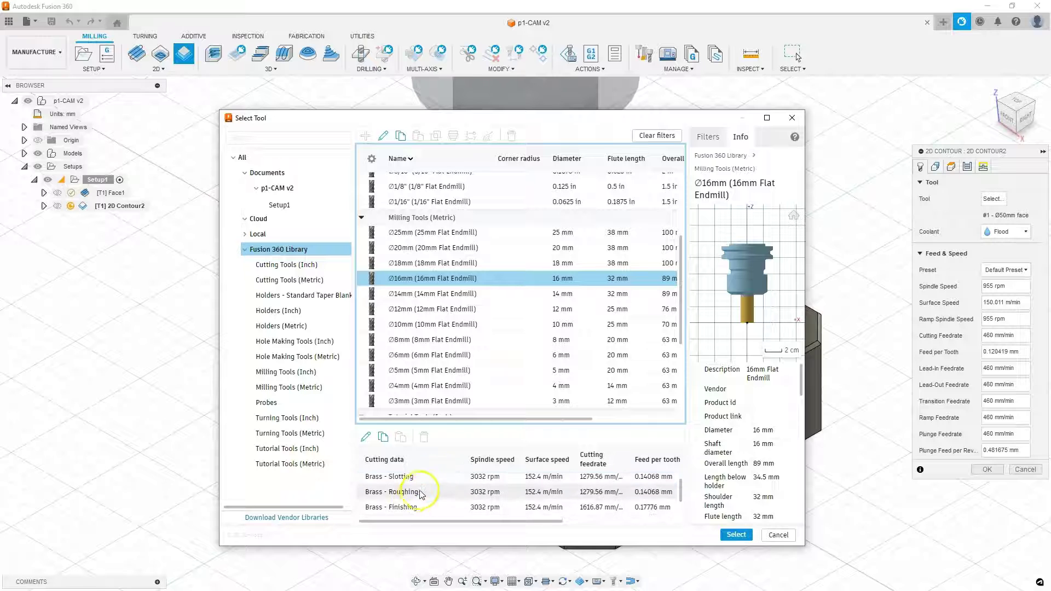
scroll(433, 500, down, 4)
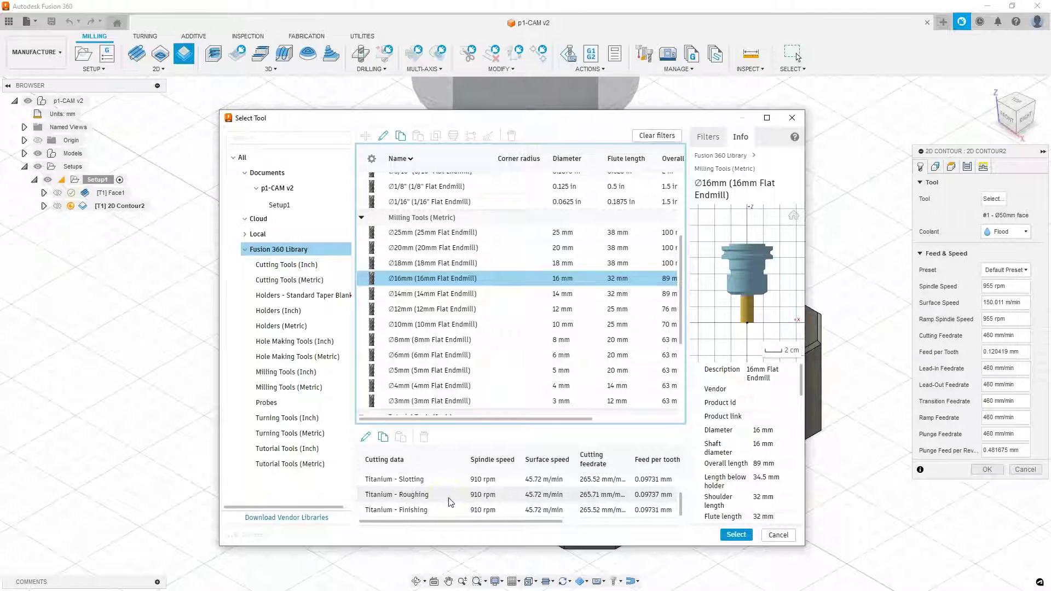
scroll(438, 495, up, 10)
click(399, 484)
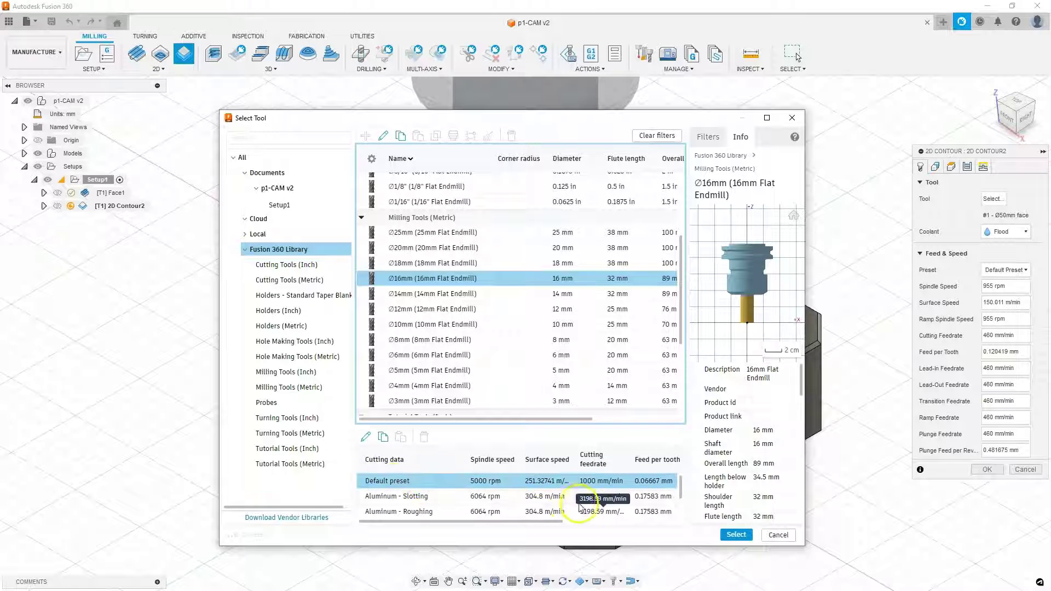
scroll(513, 498, down, 5)
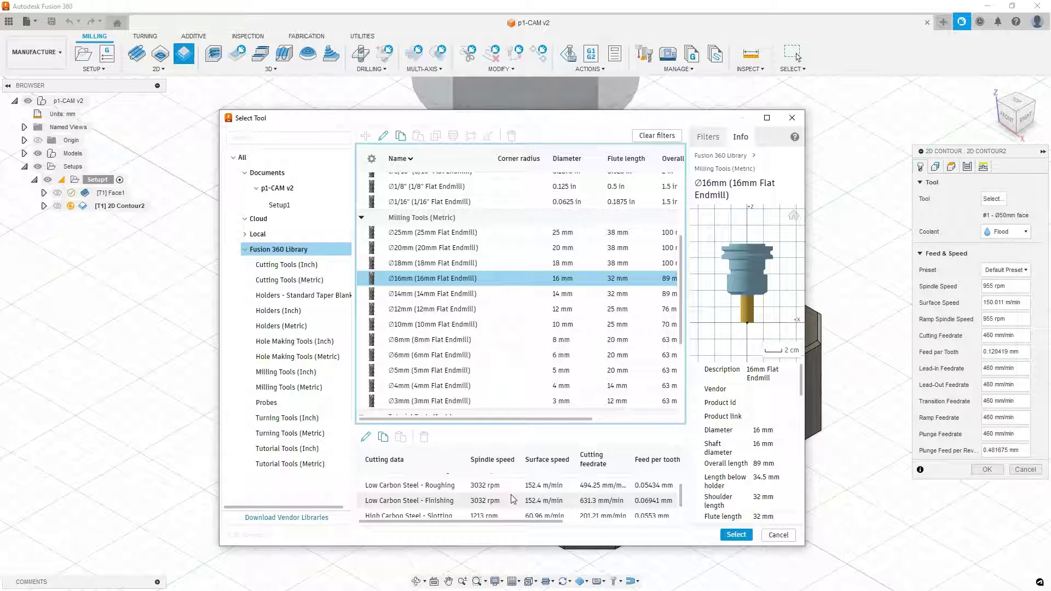
scroll(513, 498, down, 3)
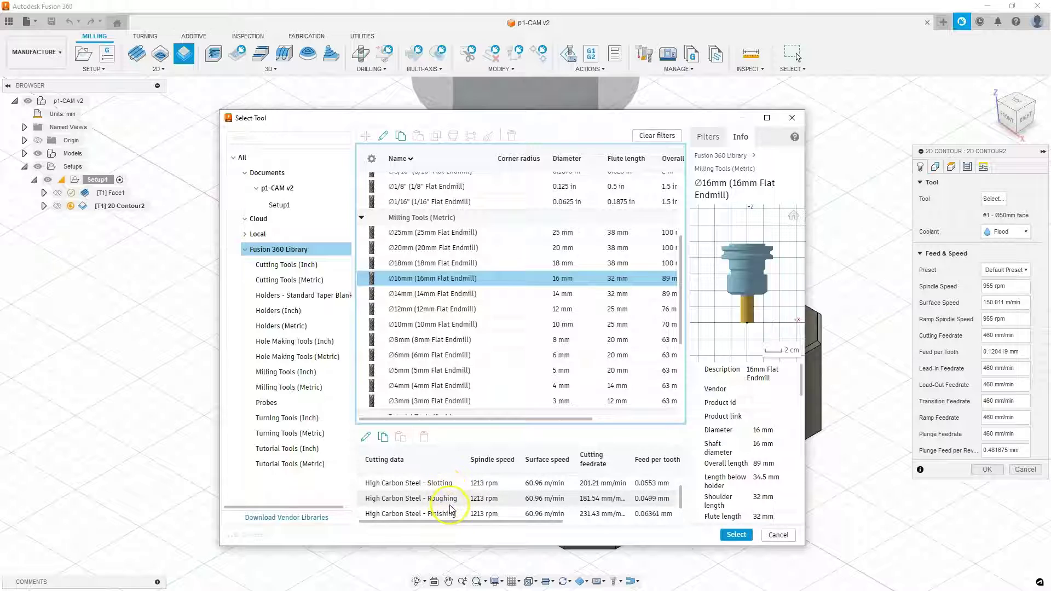
scroll(450, 509, down, 3)
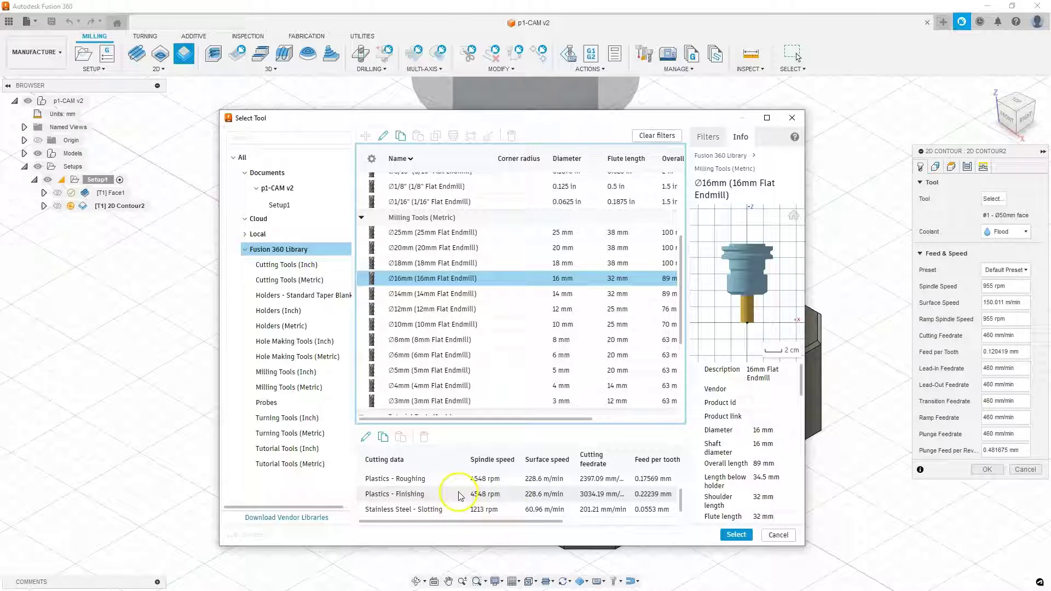
scroll(465, 496, down, 4)
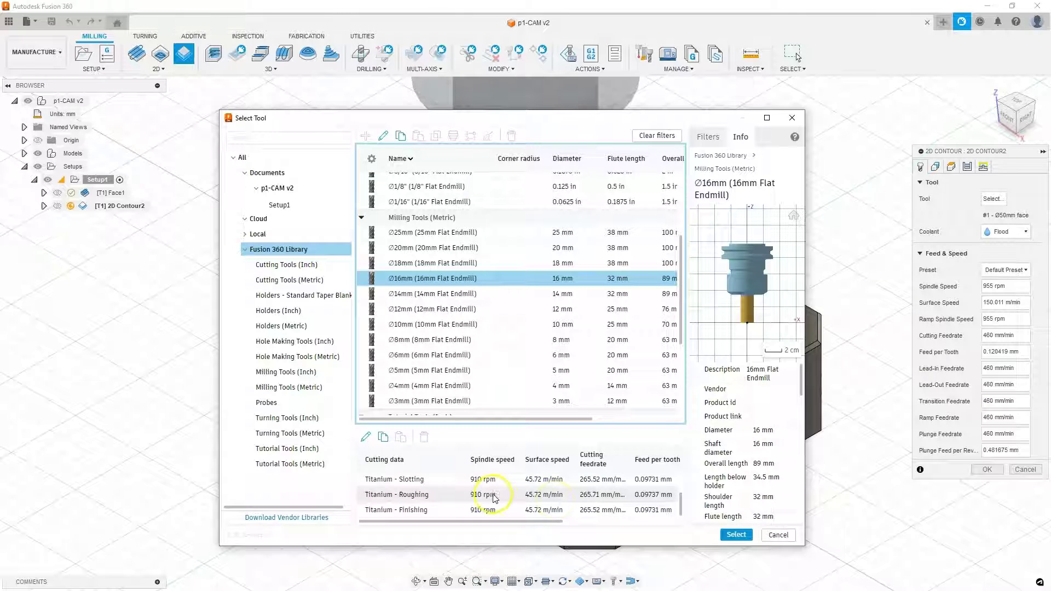
scroll(491, 498, up, 10)
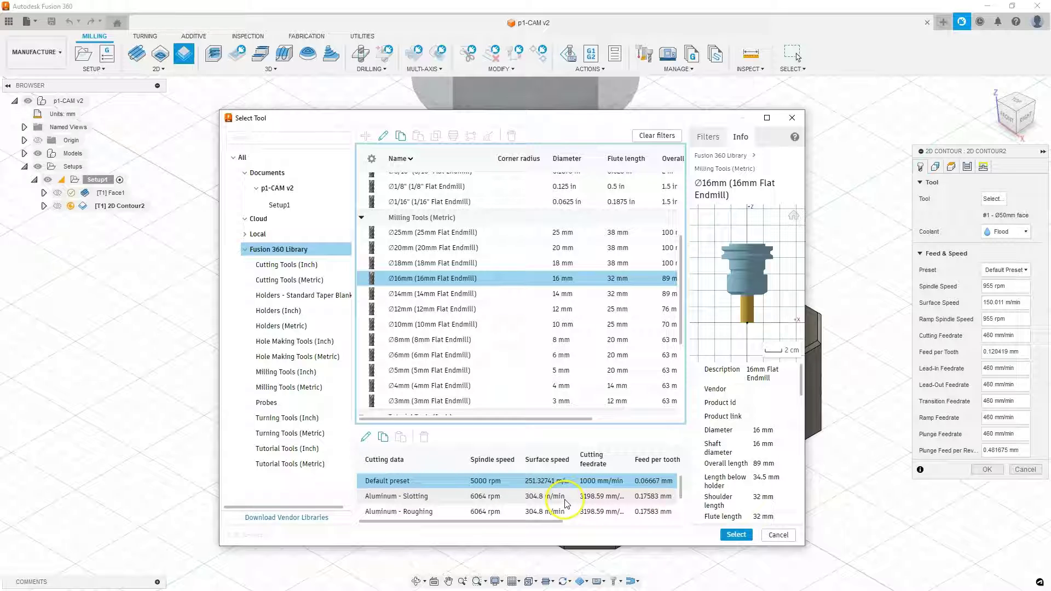
click(734, 536)
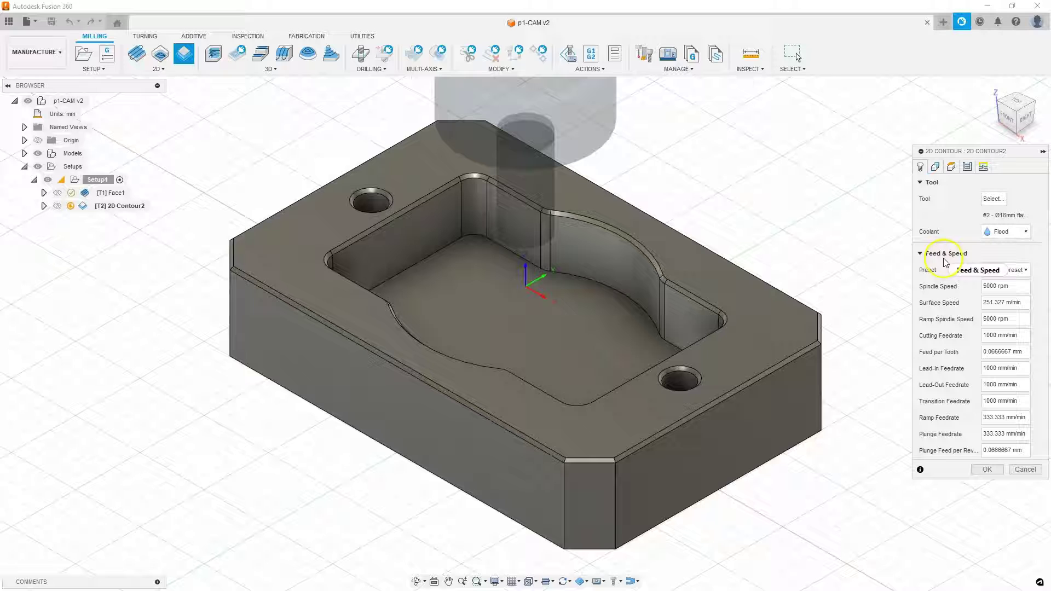
click(1005, 270)
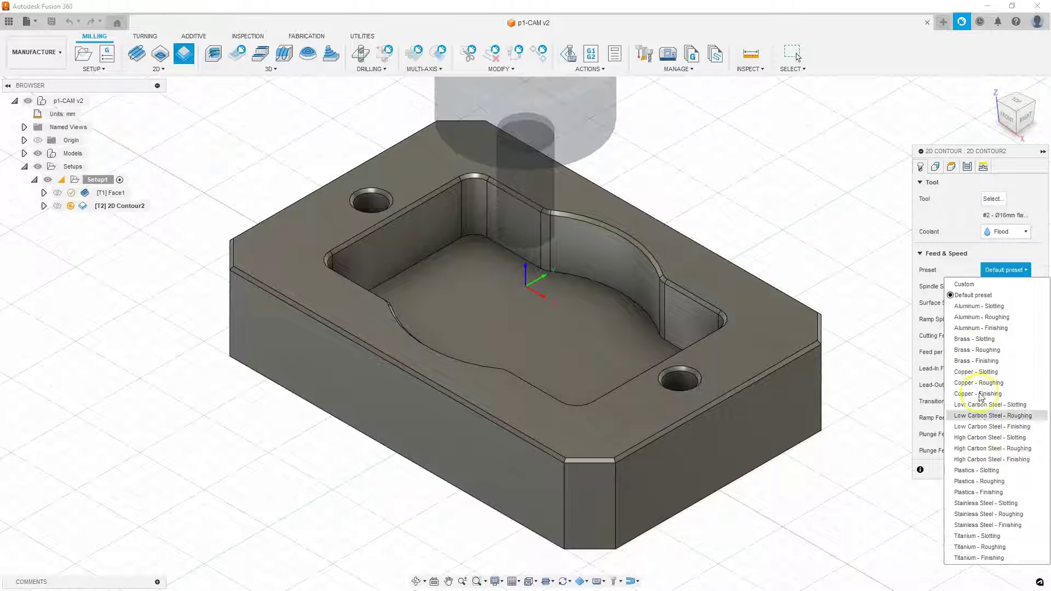
click(1008, 269)
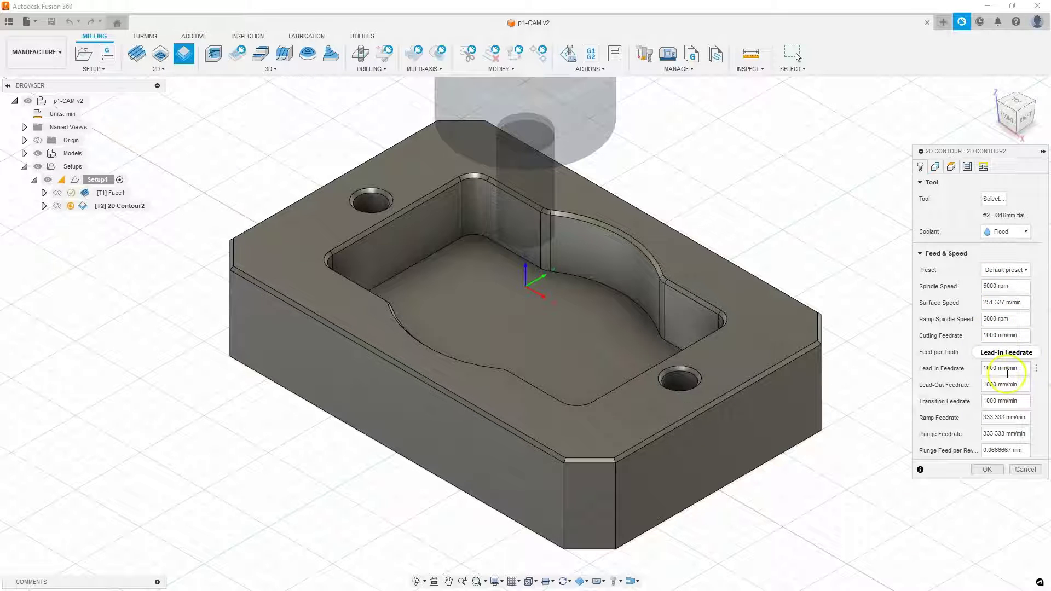
mouse_move(1007, 374)
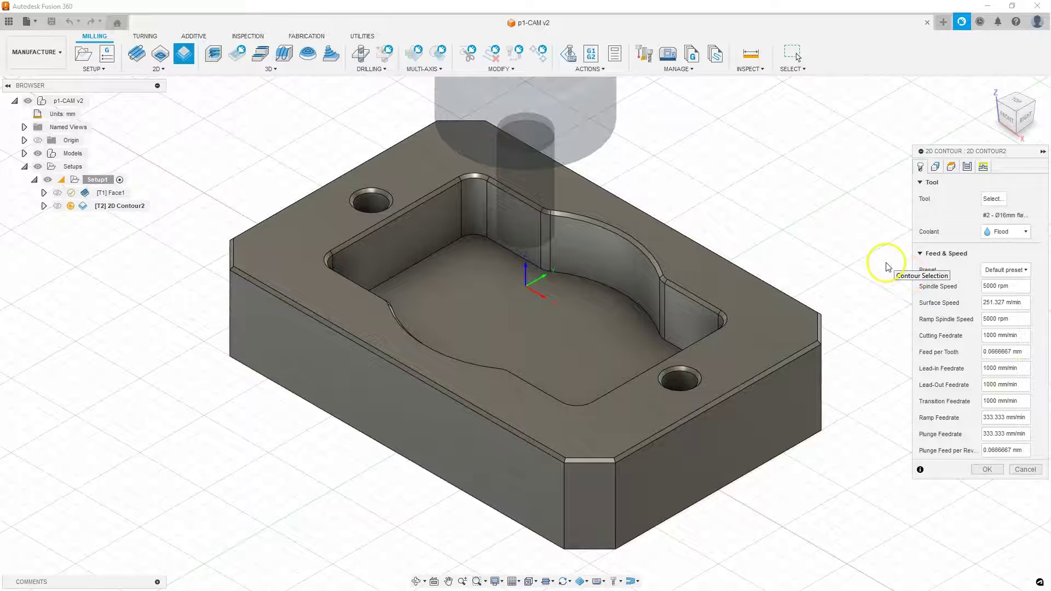
On the Geometry tab, add the plate's bottom outer edge as Closed Chain 1
click(935, 167)
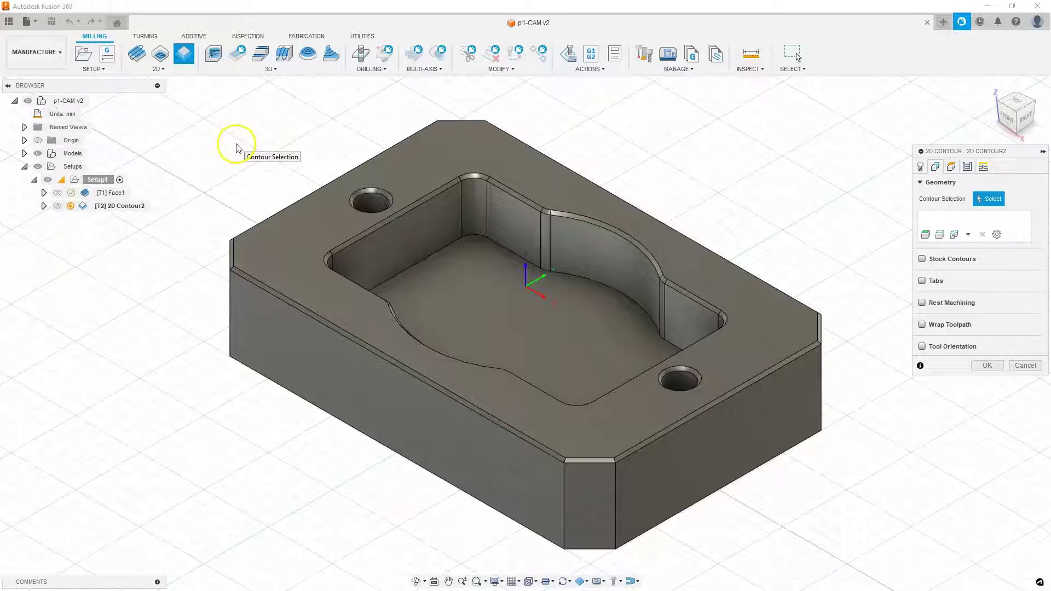
click(336, 414)
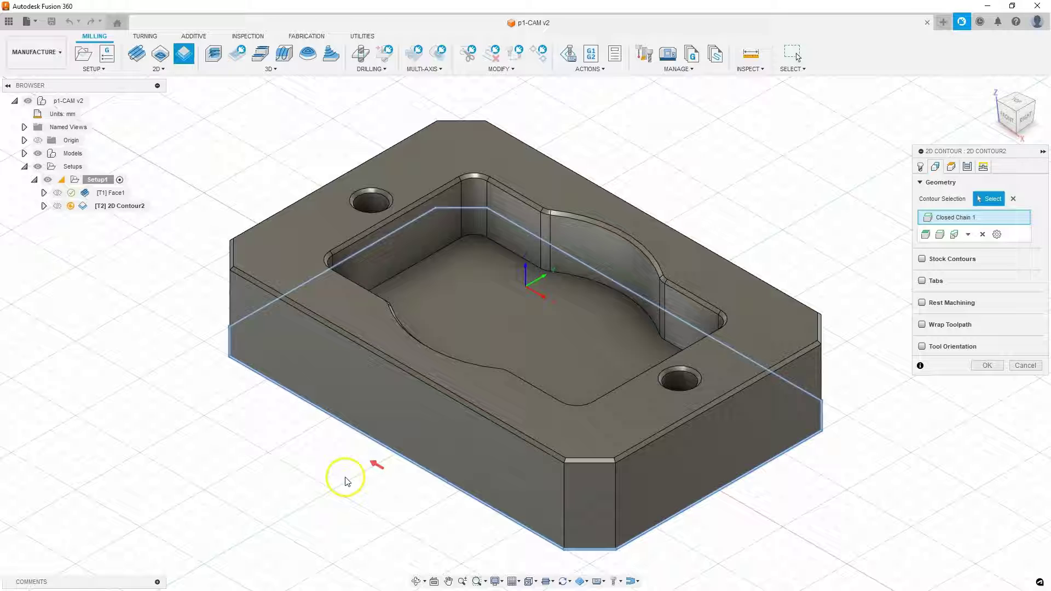
View the part from the top and add the top face's contours to the selection
click(1013, 99)
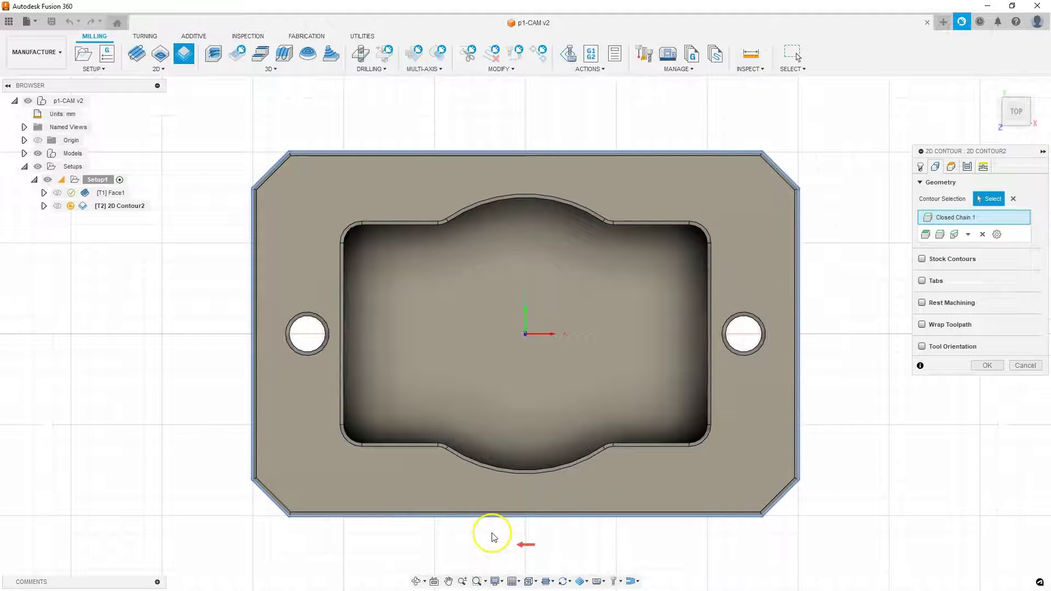
click(520, 544)
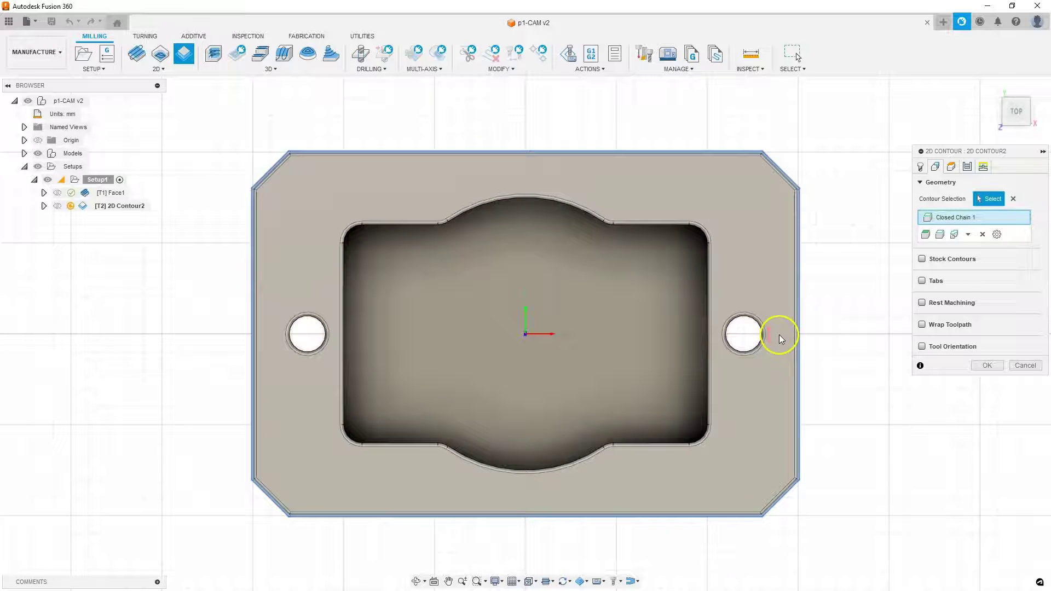
click(769, 307)
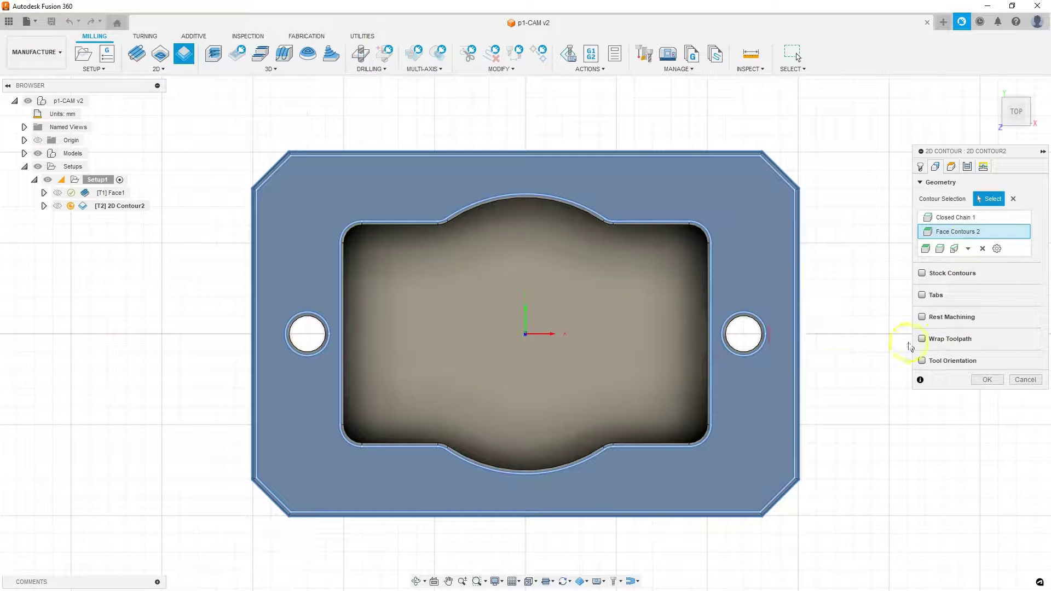
Delete Face Contours 2, then uncheck Reverse in Closed Chain 1's chain settings
right_click(966, 233)
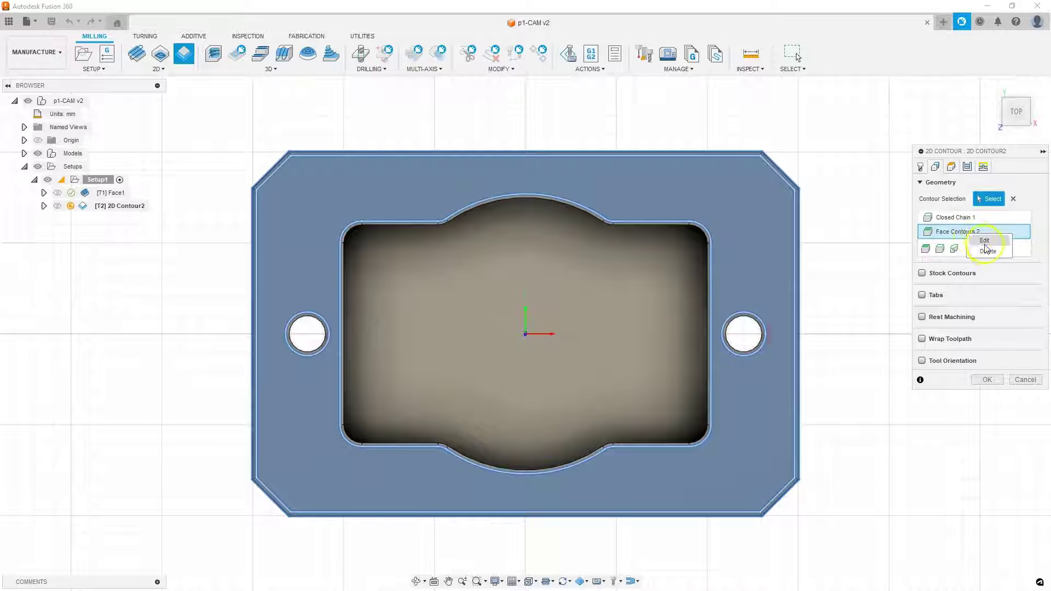
click(989, 252)
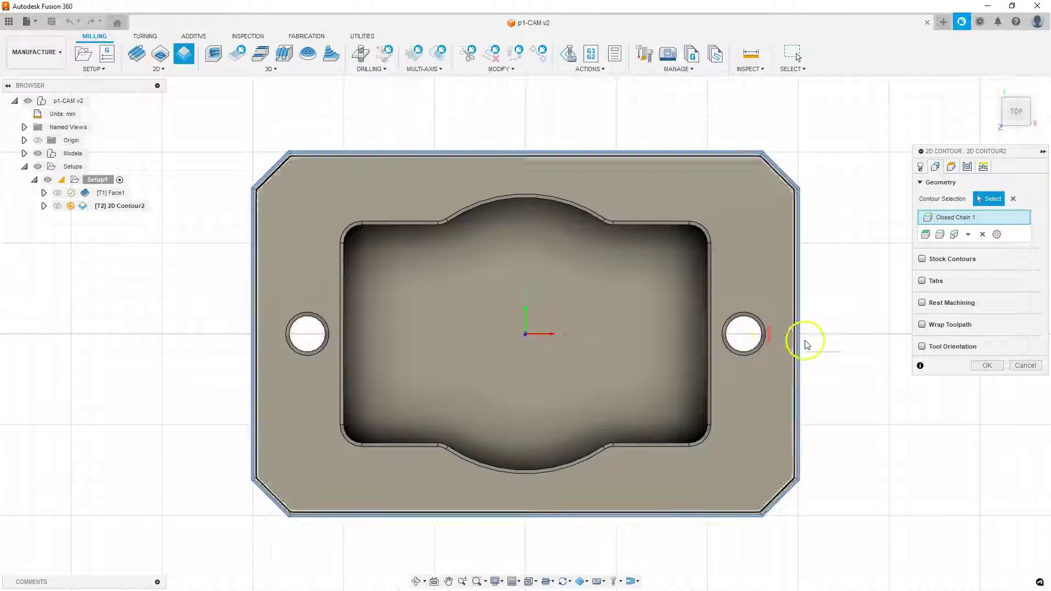
click(963, 219)
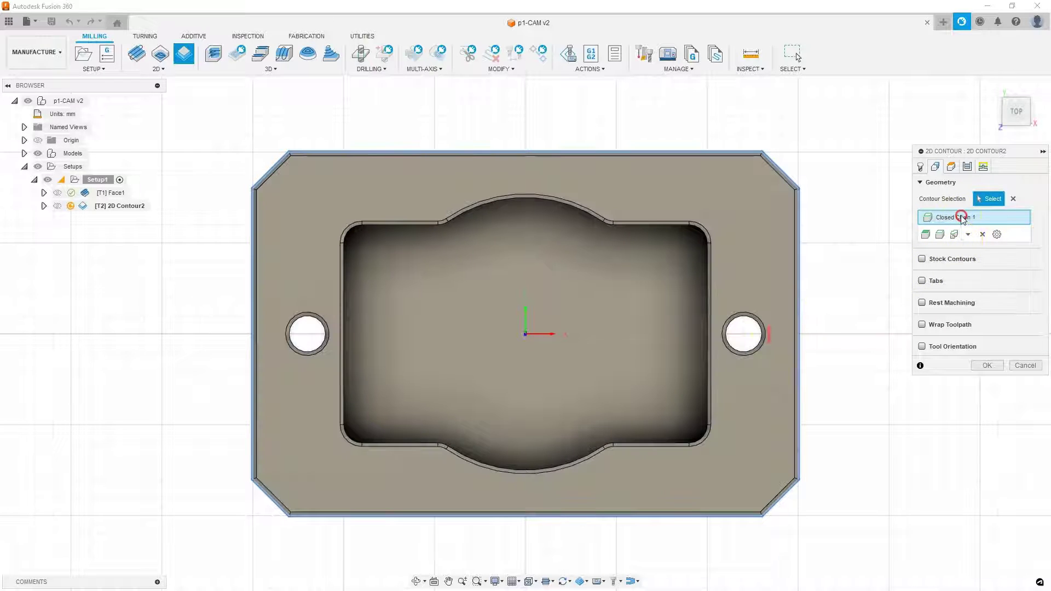
click(992, 223)
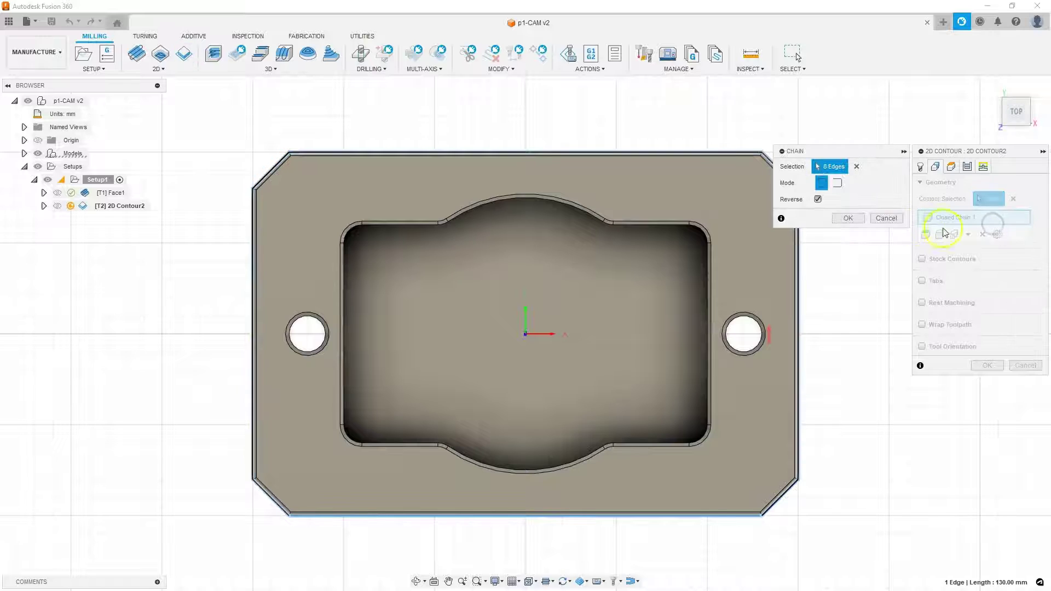
click(817, 198)
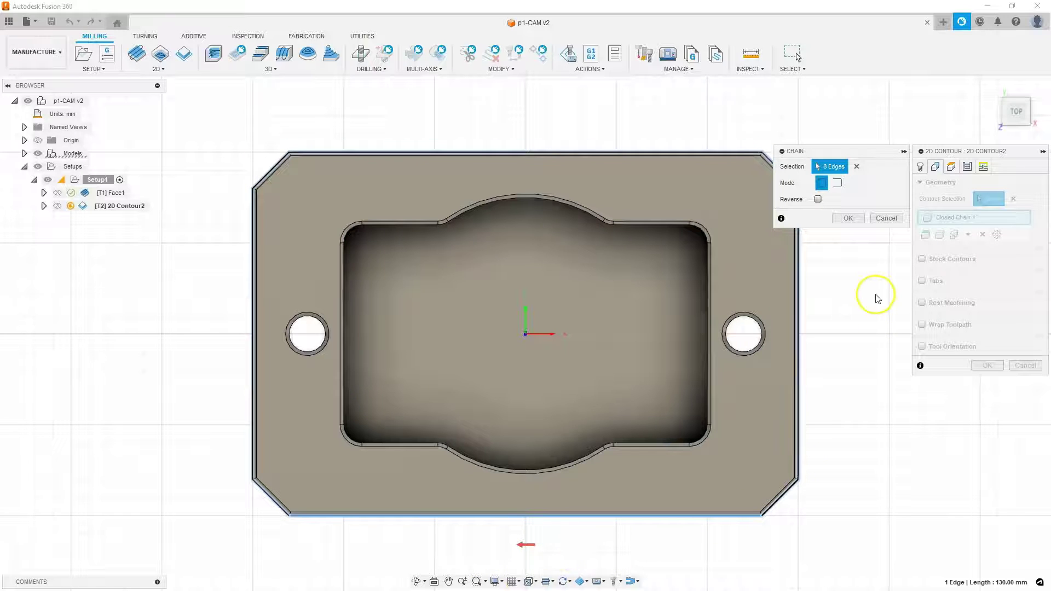
Confirm the chain and set the Heights tab's Bottom Height Offset to -1 mm
click(848, 219)
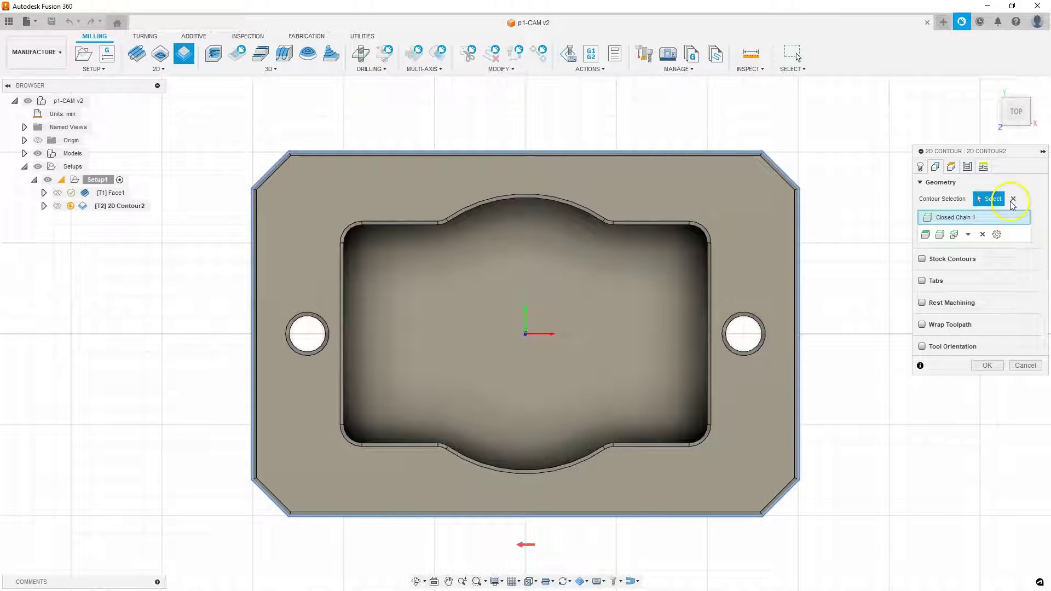
click(952, 171)
shift+middle_drag(763, 253, 766, 208)
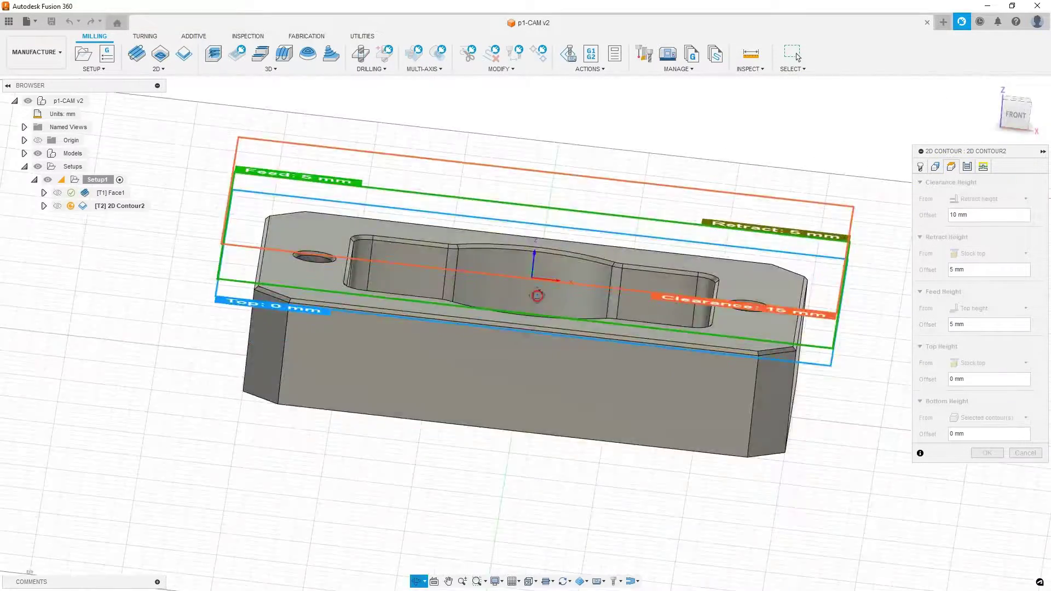
shift+middle_drag(798, 57, 798, 56)
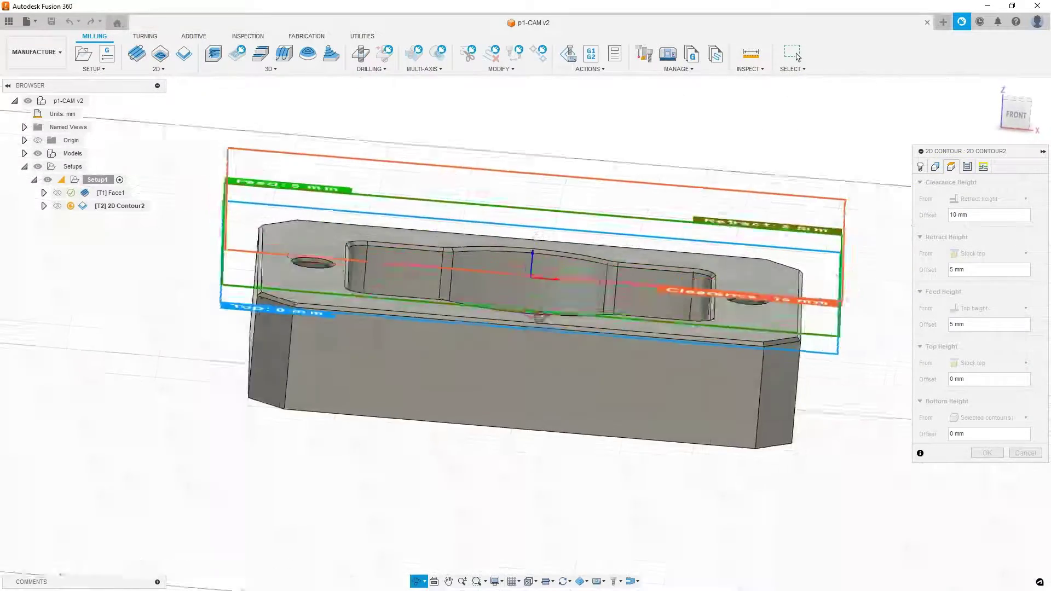
shift+middle_drag(843, 236, 873, 197)
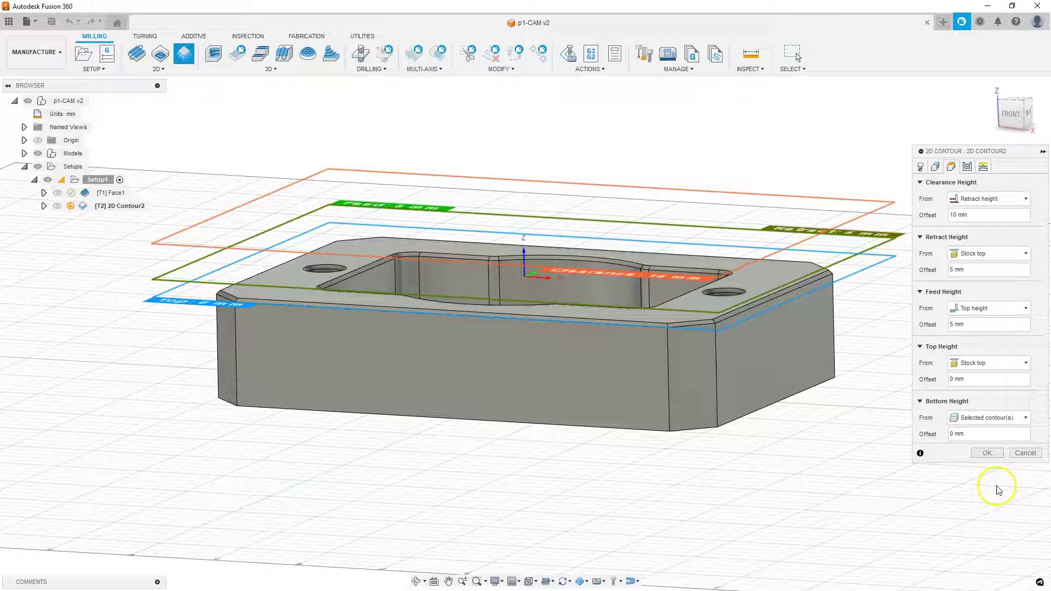
click(950, 433)
text(-01)
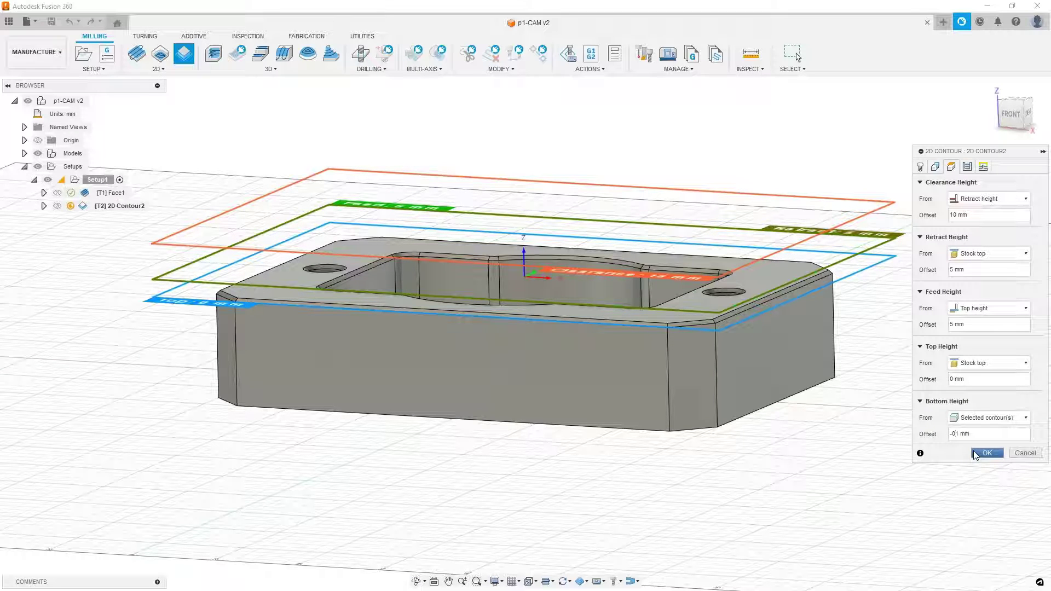
key(BackSpace)
text(1)
click(972, 455)
Generate the 2D Contour2 toolpath and inspect it from the front and above
click(978, 453)
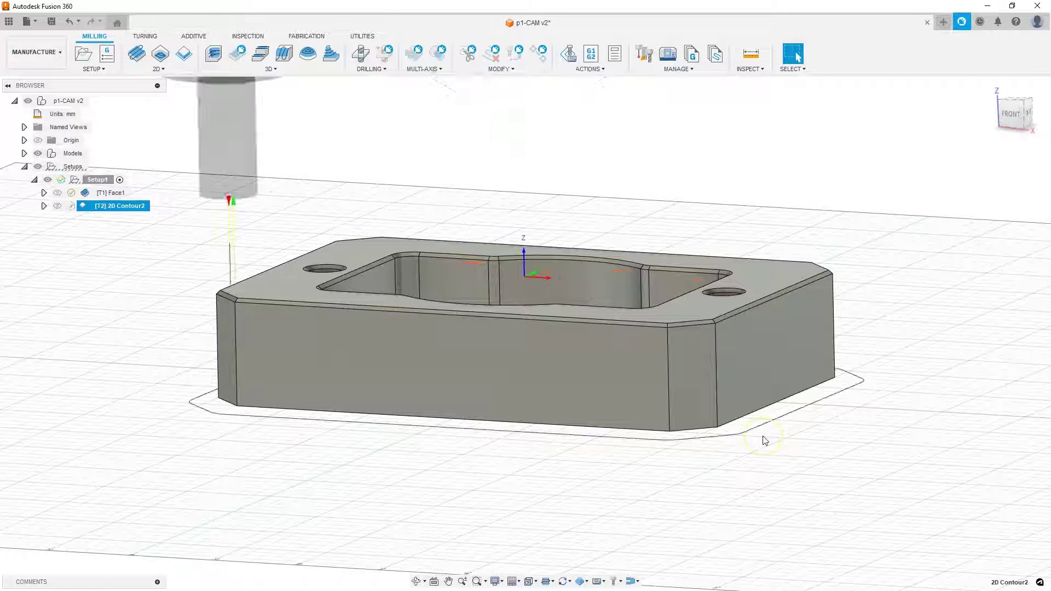
click(1012, 114)
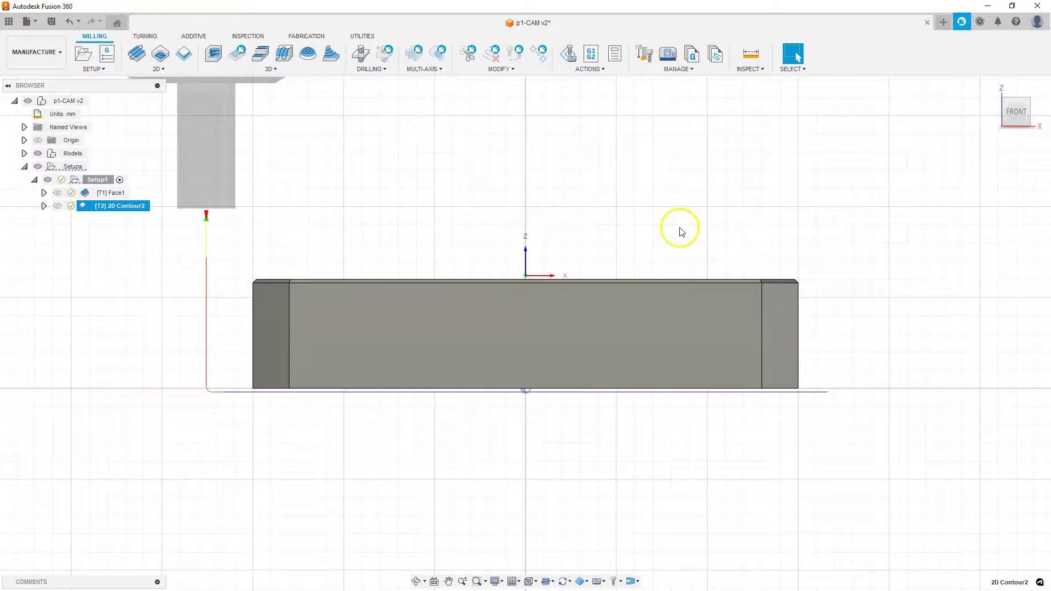
shift+middle_drag(680, 231, 602, 279)
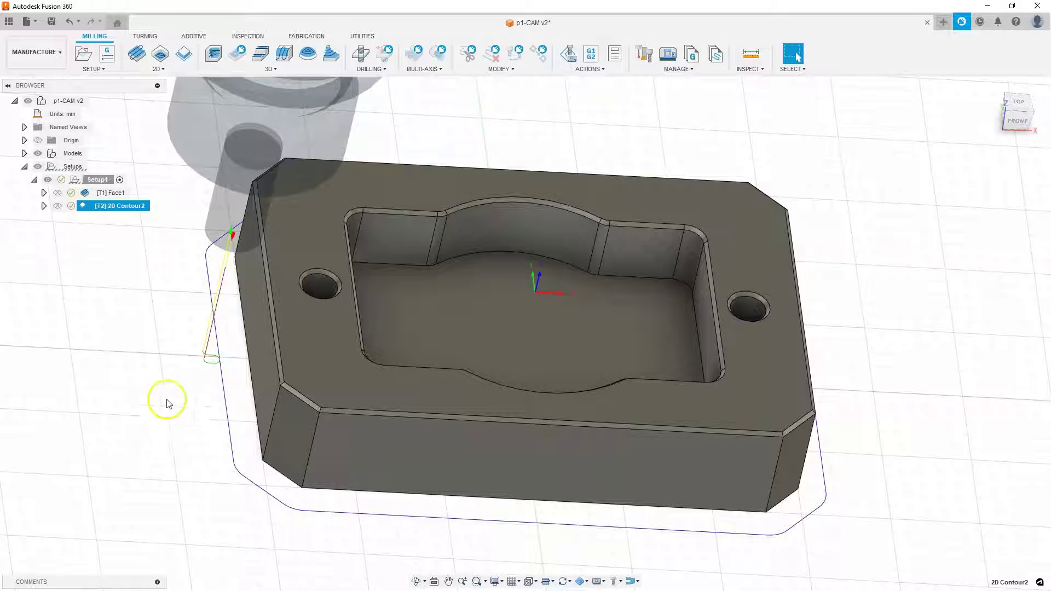
Edit 2D Contour2 to cut Multiple Depths with a 5 mm maximum roughing stepdown
right_click(94, 207)
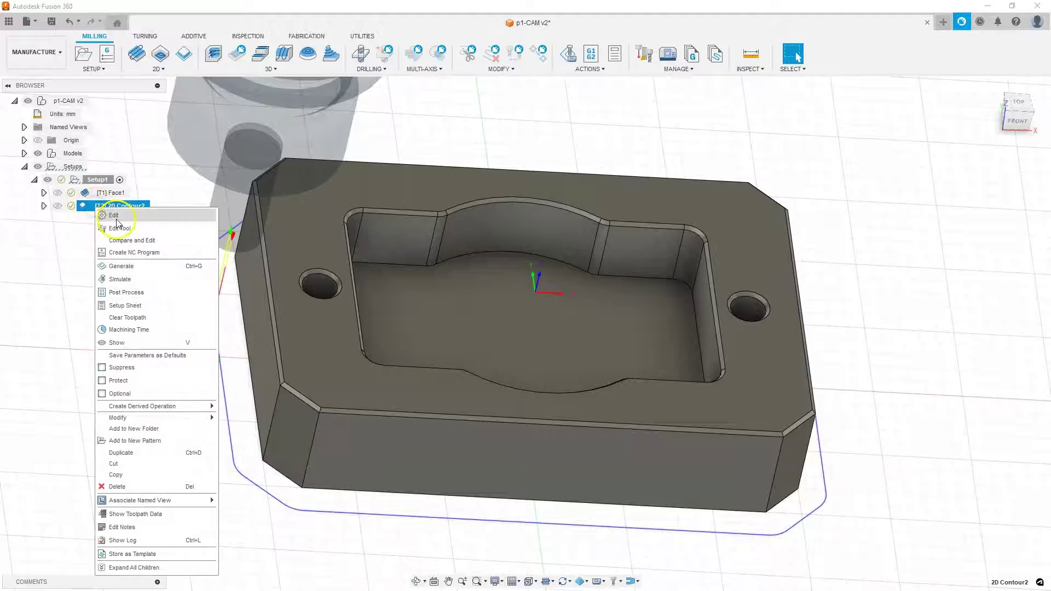
click(112, 215)
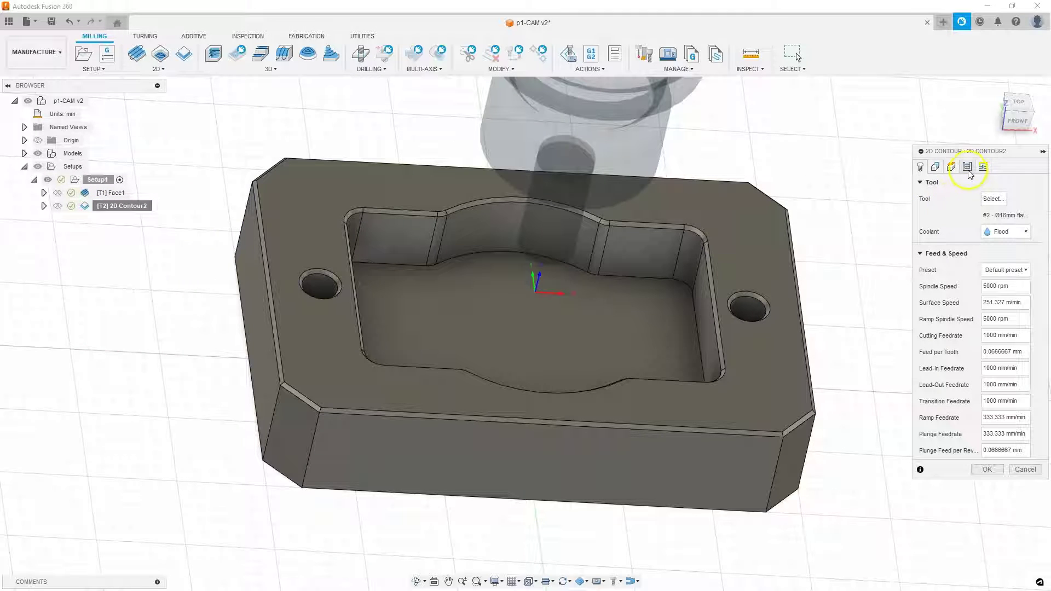
click(967, 167)
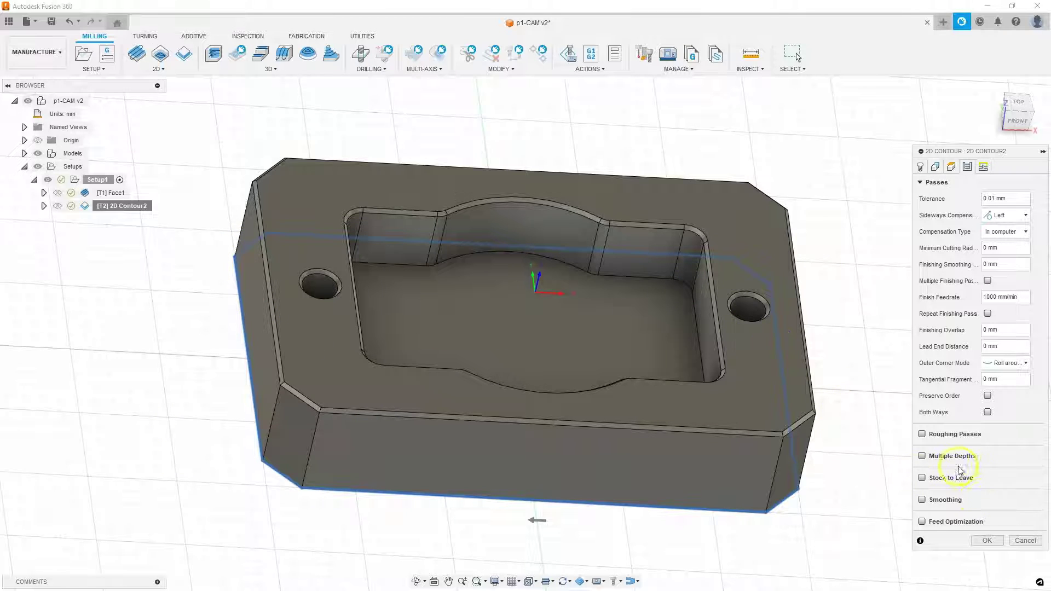
click(922, 456)
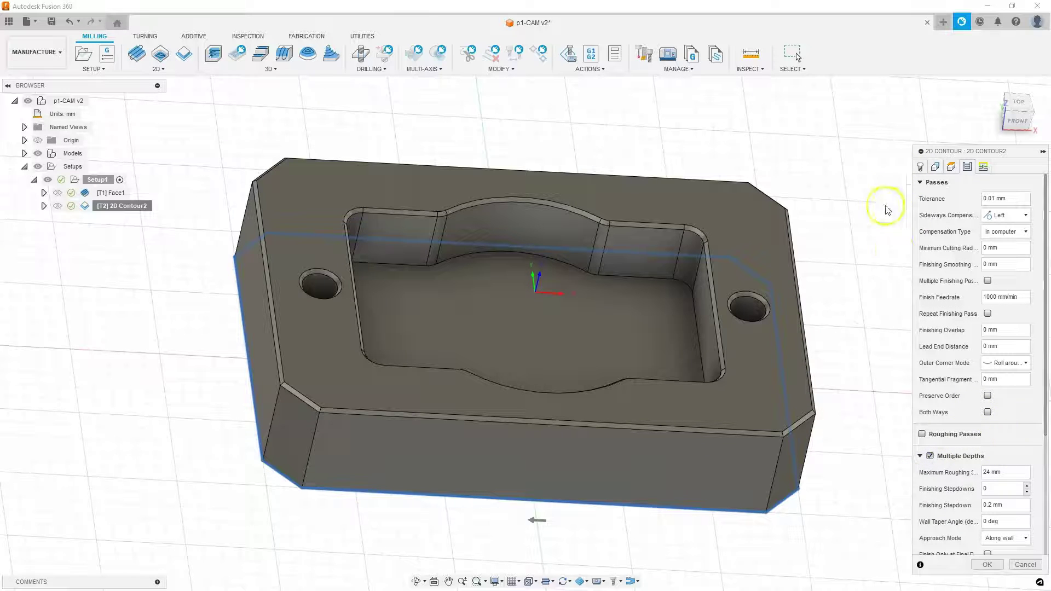
drag(911, 295, 843, 296)
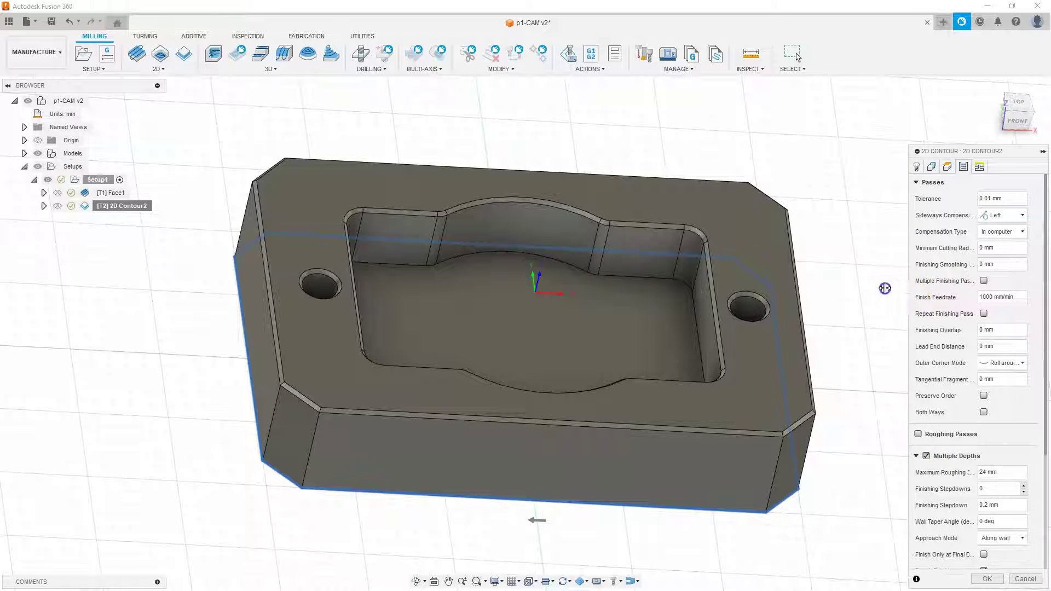
scroll(929, 418, down, 3)
scroll(929, 417, down, 1)
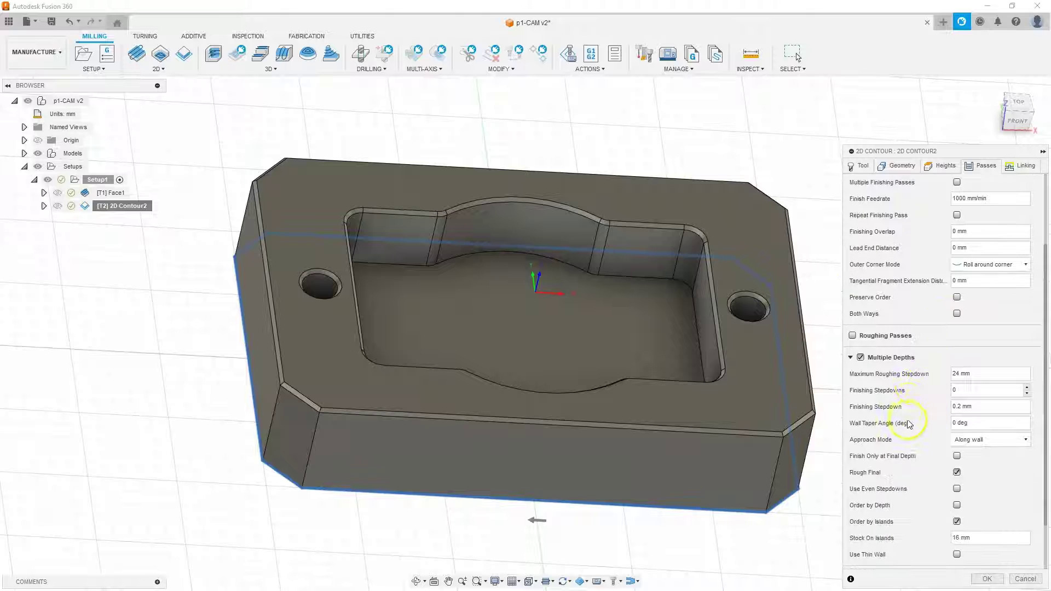
double_click(960, 373)
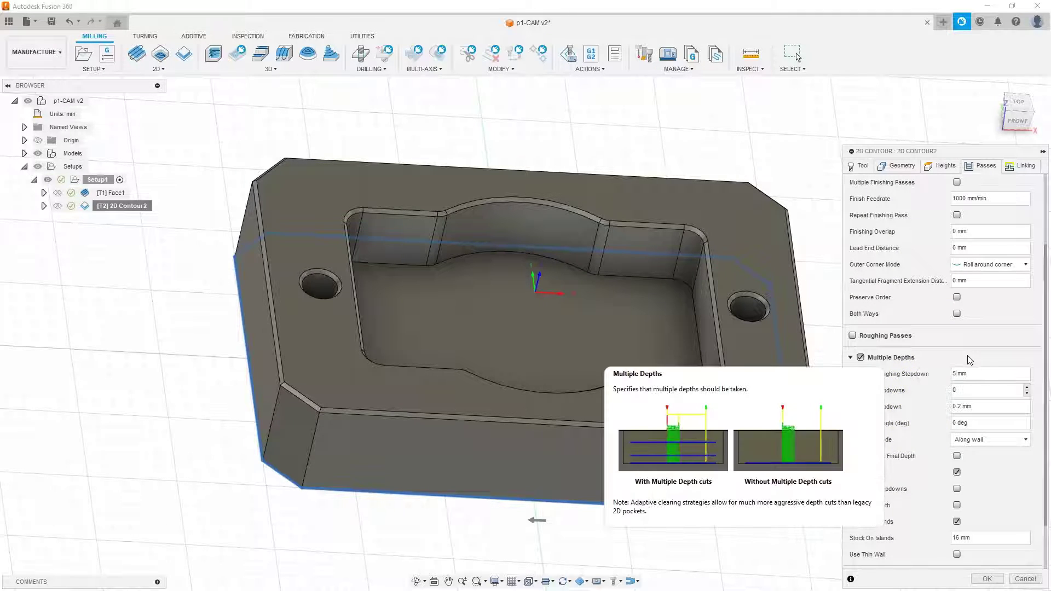
text(5)
click(989, 368)
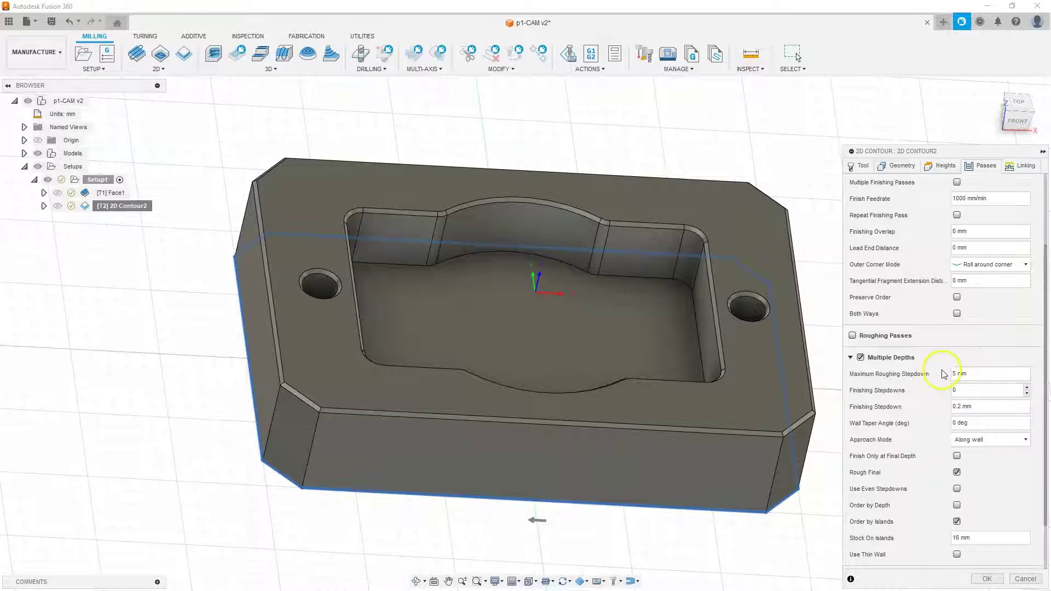
click(987, 579)
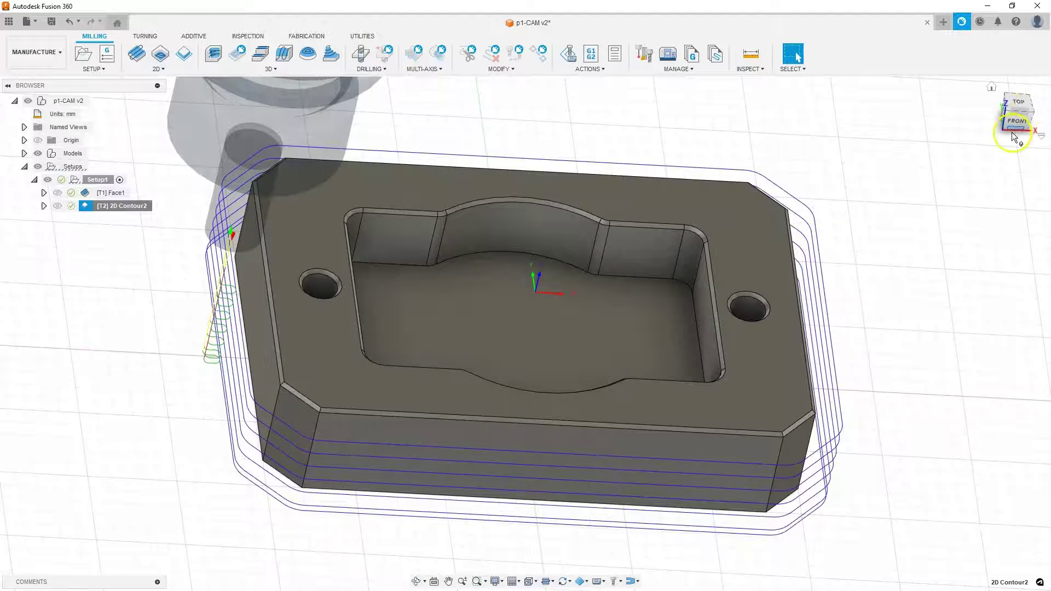
click(1013, 122)
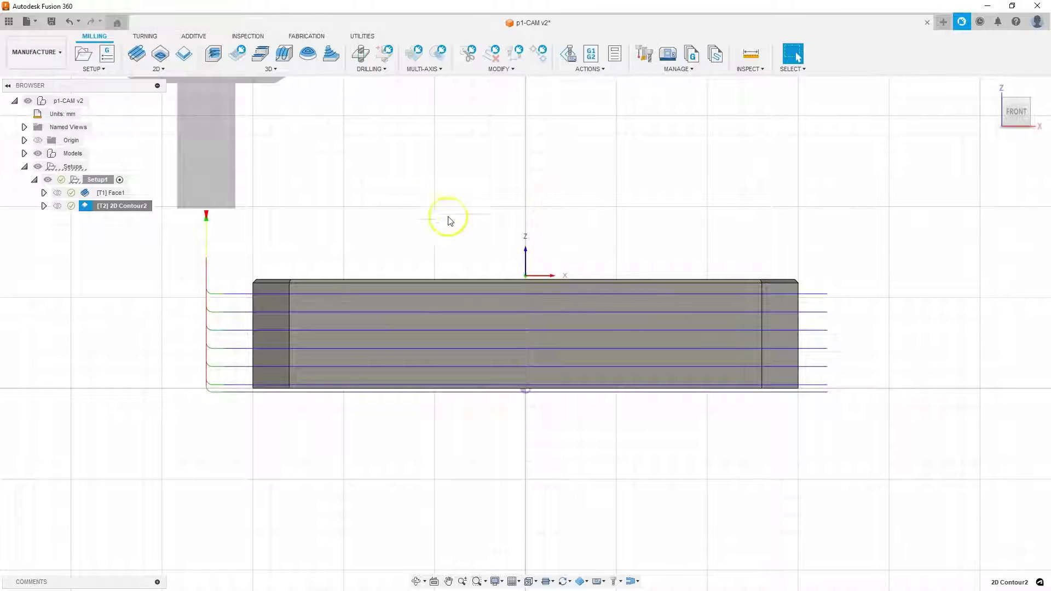
key(F6)
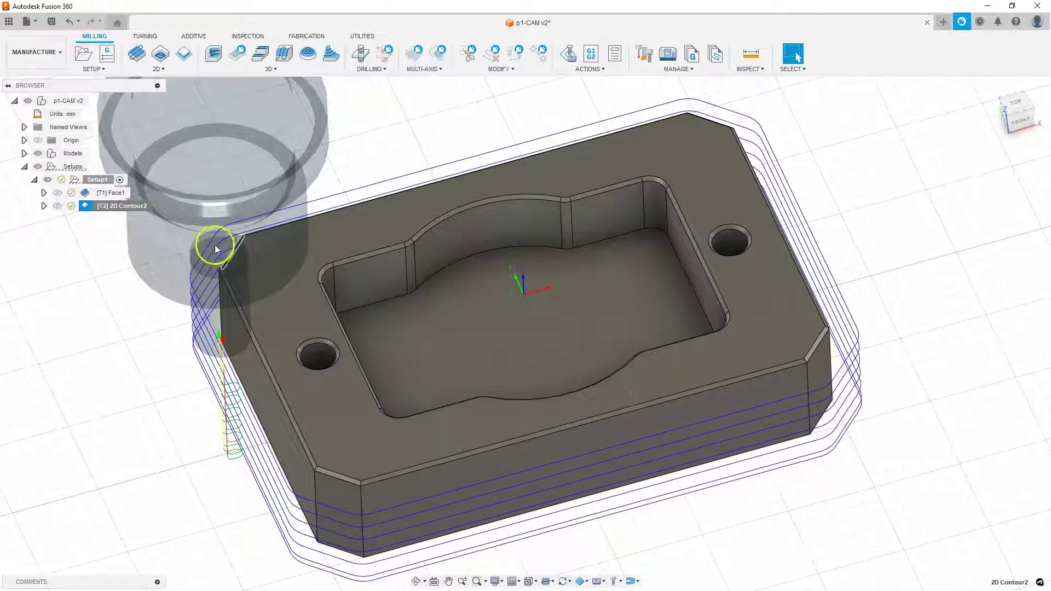
Review 2D Contour2's Multiple Depths pass settings and regenerate the toolpath at 0:04:16
right_click(116, 213)
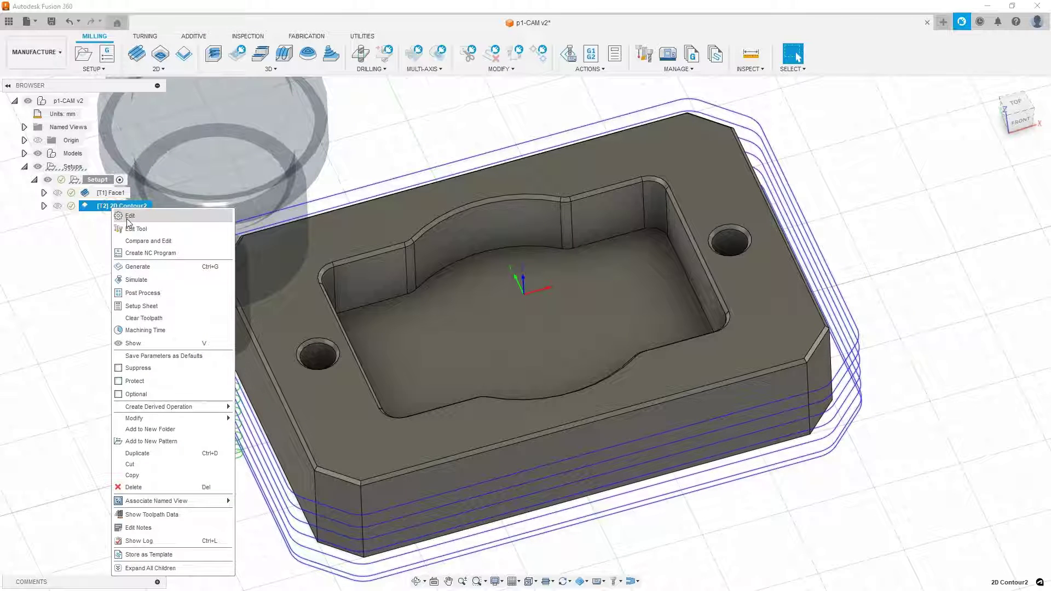
click(836, 255)
click(969, 167)
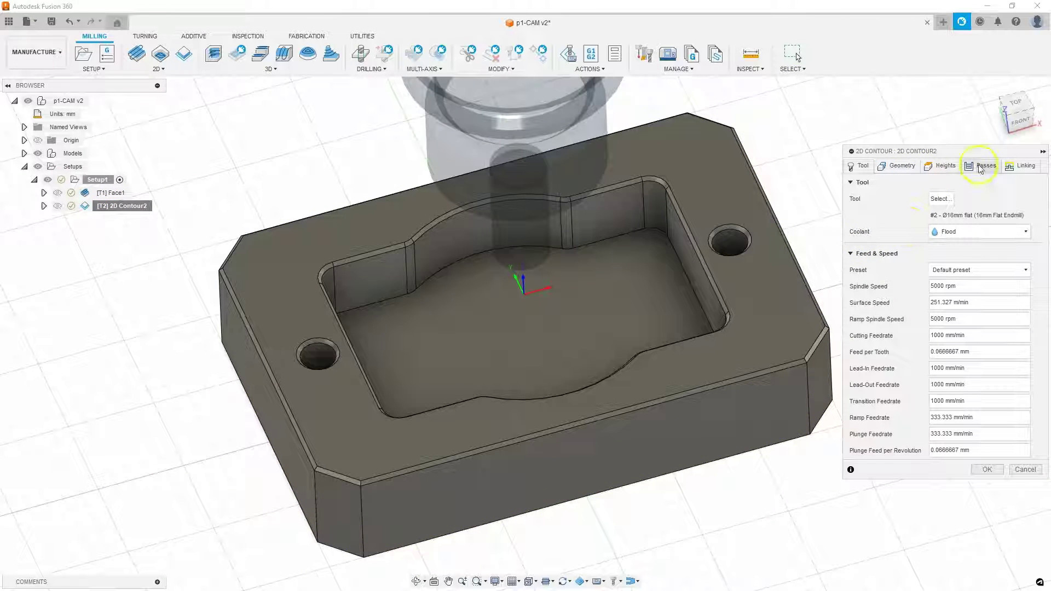
scroll(953, 416, down, 5)
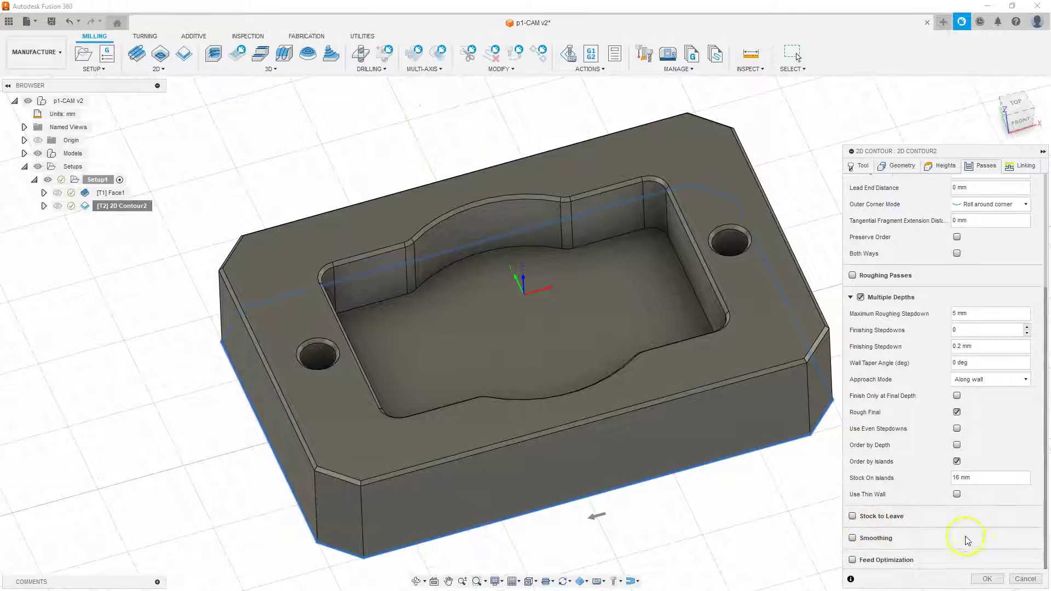
click(987, 579)
shift+middle_drag(652, 264, 352, 246)
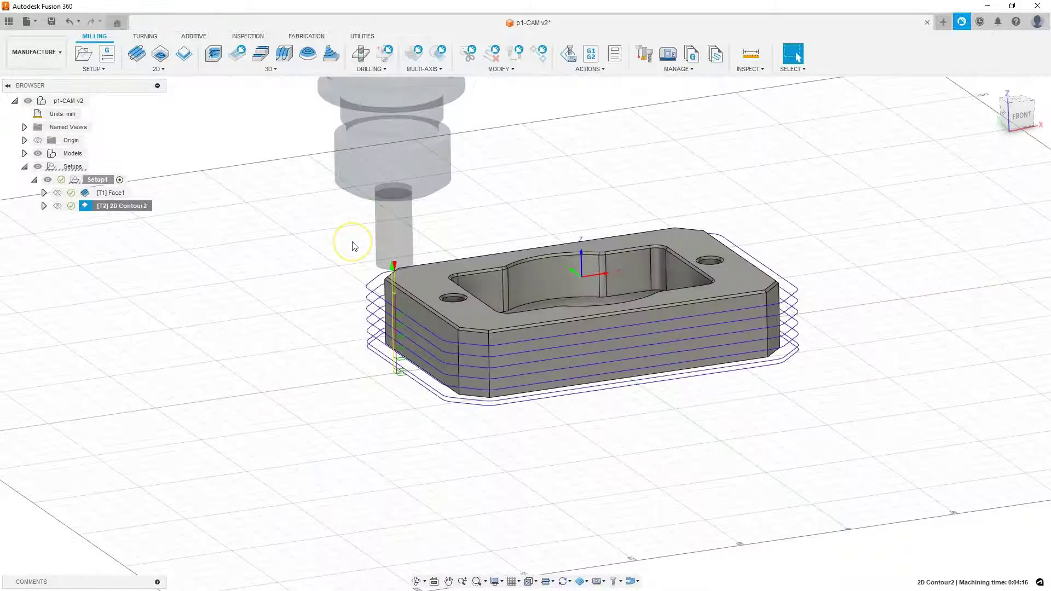